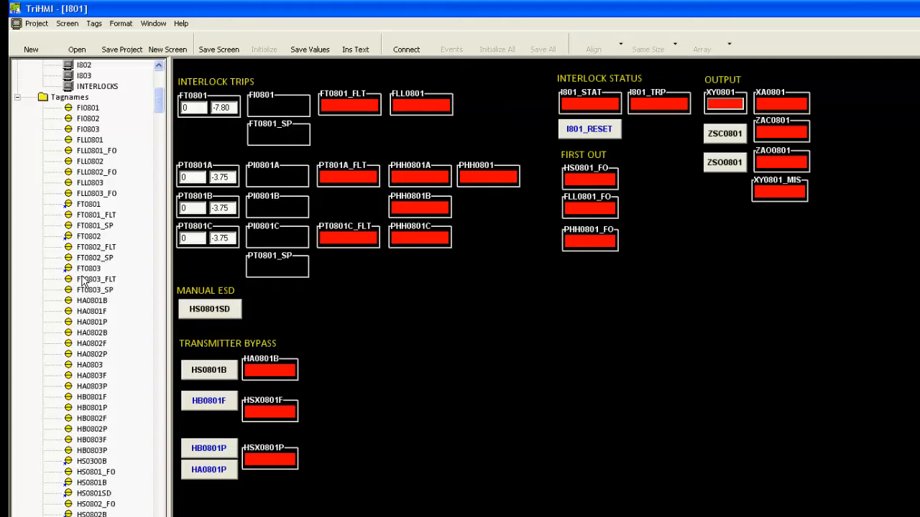
Add the FT0803 tag to the empty area of the I801 screen and connect to bring in live values.
{"action": "left_click_drag", "start_coordinate": [86, 269], "coordinate": [501, 347]}
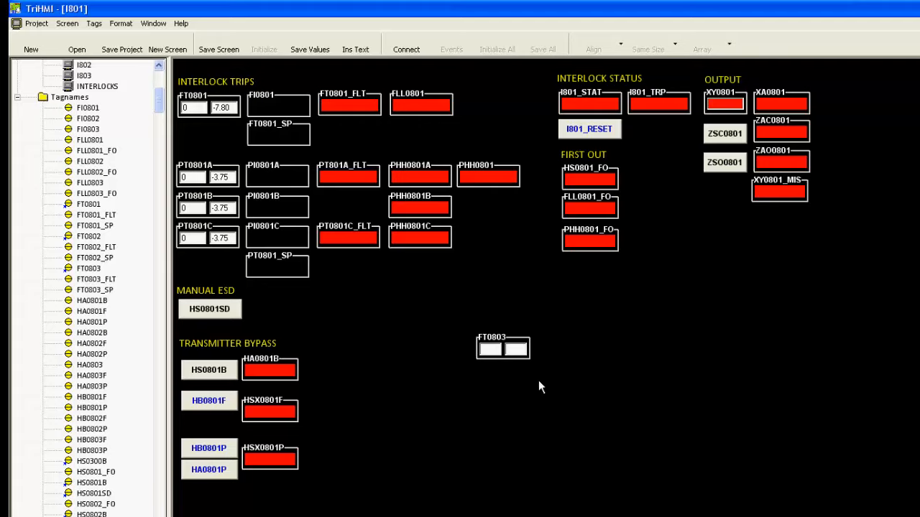
{"action": "left_click", "coordinate": [396, 50]}
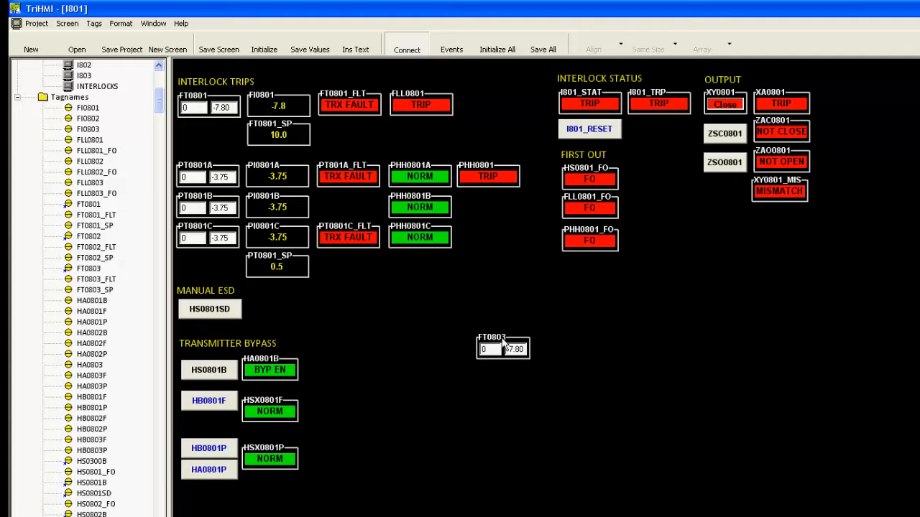
Examine the point assignment in the FT0803 tag's properties and leave them without saving.
{"action": "right_click", "coordinate": [502, 342]}
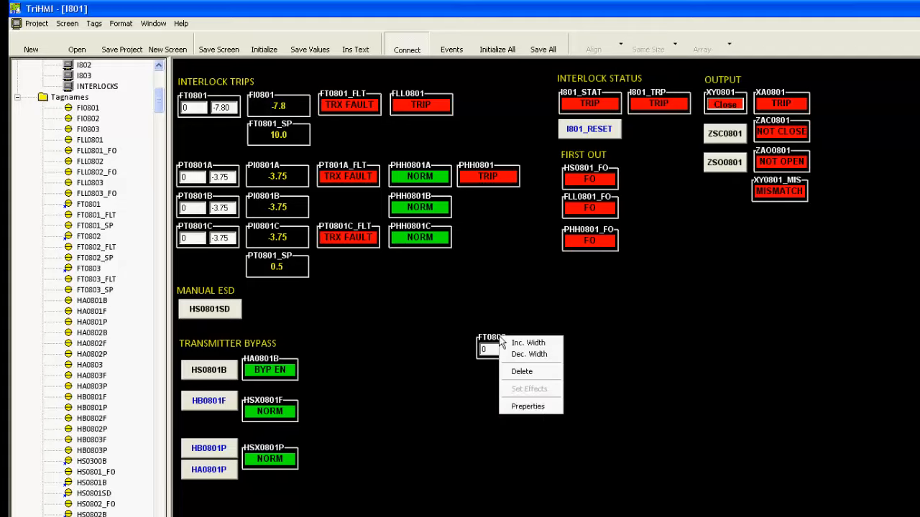
{"action": "left_click", "coordinate": [532, 407]}
{"action": "left_click", "coordinate": [119, 72]}
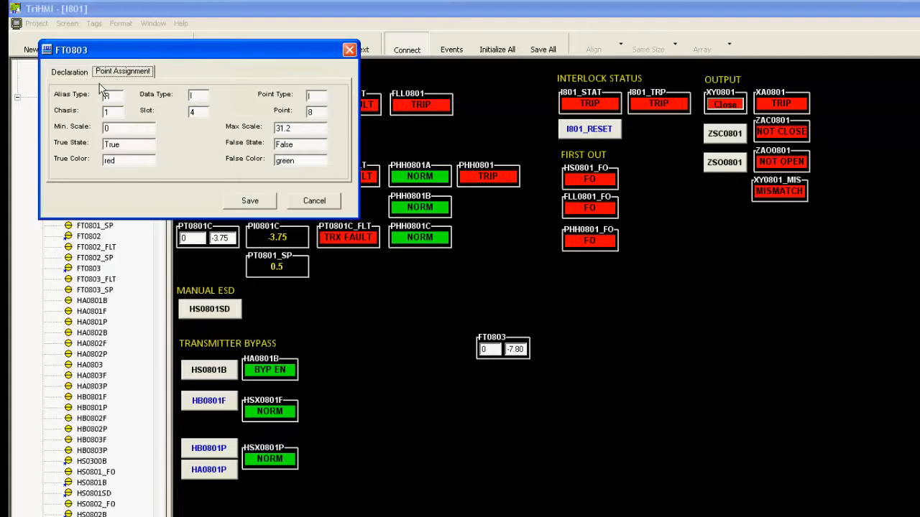
{"action": "left_click", "coordinate": [314, 200]}
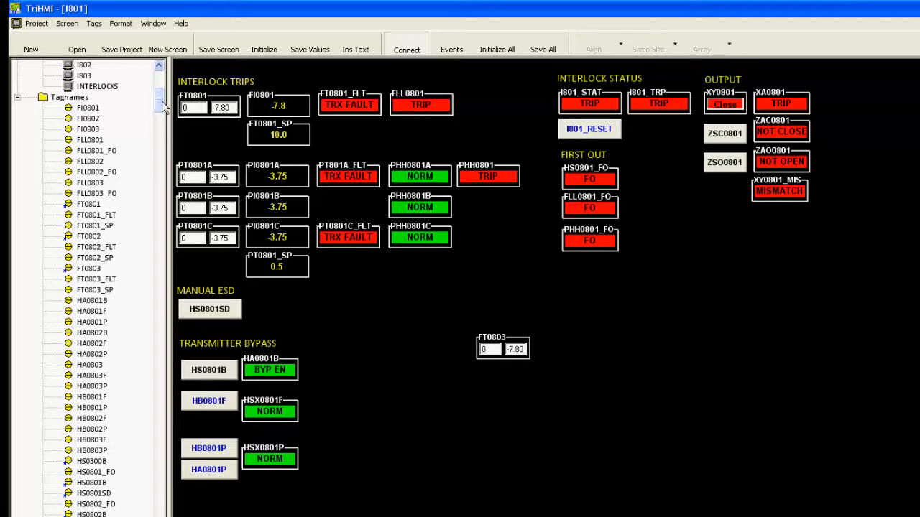
Compare the project's interlock screen list with the tagname declaration groups in TriStation 1131.
{"action": "left_click_drag", "start_coordinate": [160, 103], "coordinate": [163, 68]}
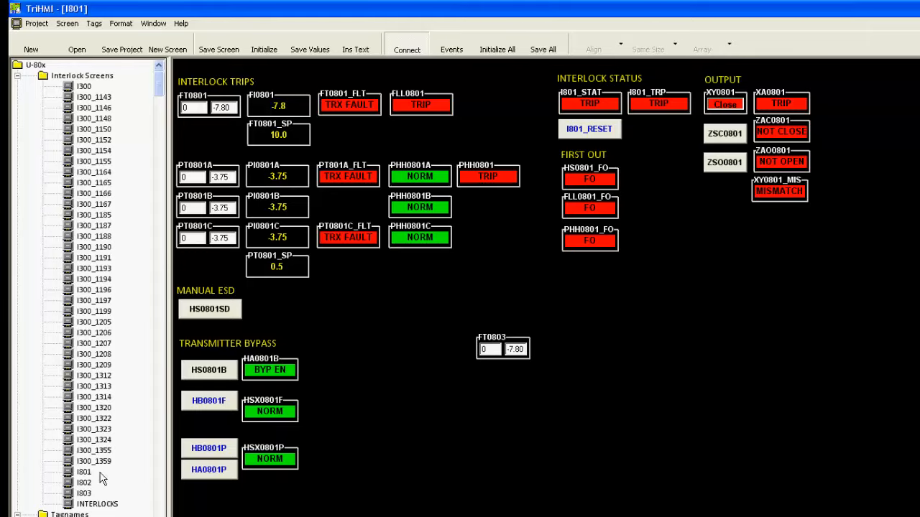
{"action": "left_click", "coordinate": [905, 8]}
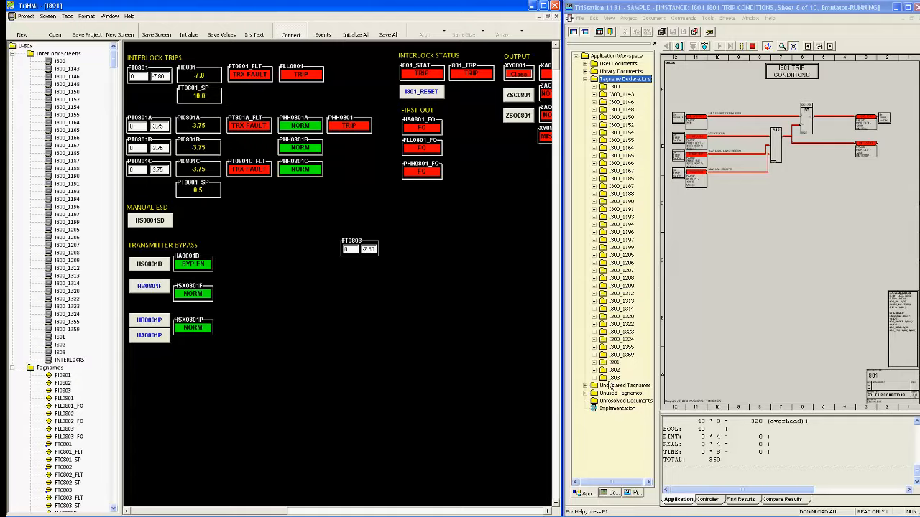
{"action": "left_click", "coordinate": [543, 6]}
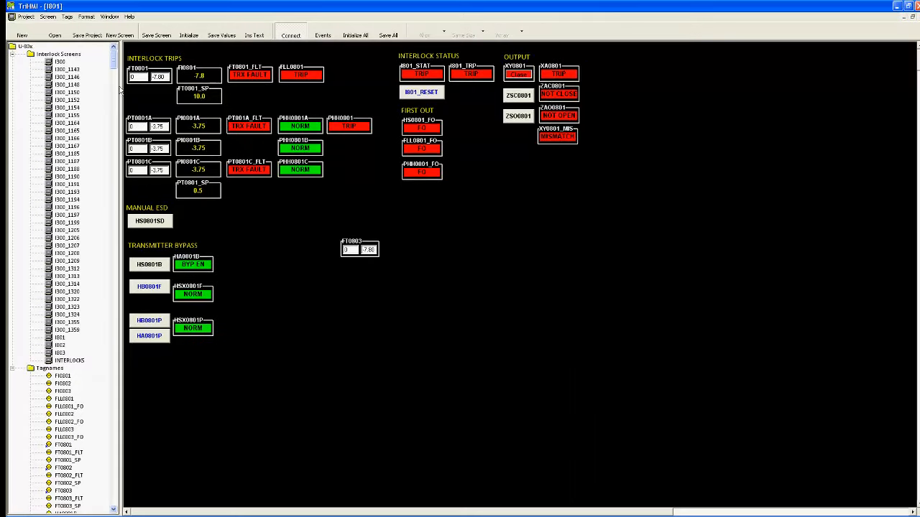
Open the I300_1146 interlock screen and initialize all tag values.
{"action": "double_click", "coordinate": [66, 77]}
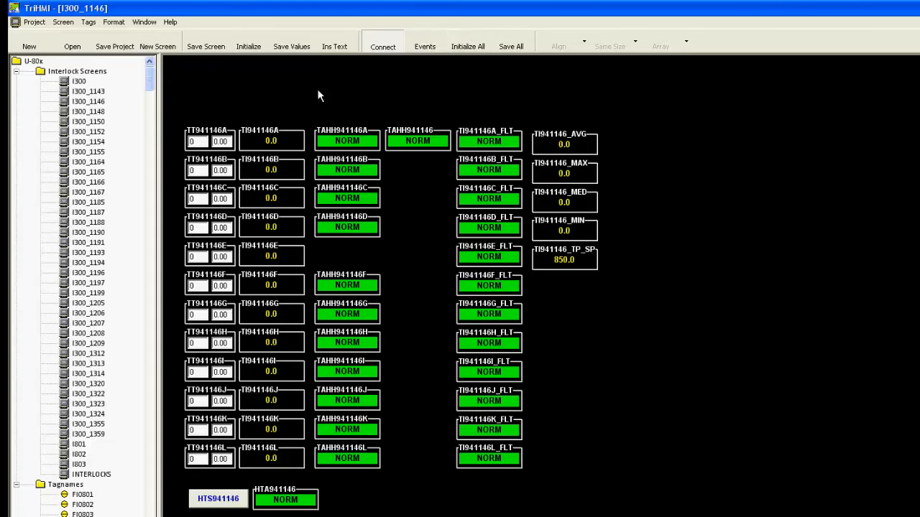
{"action": "left_click", "coordinate": [467, 46]}
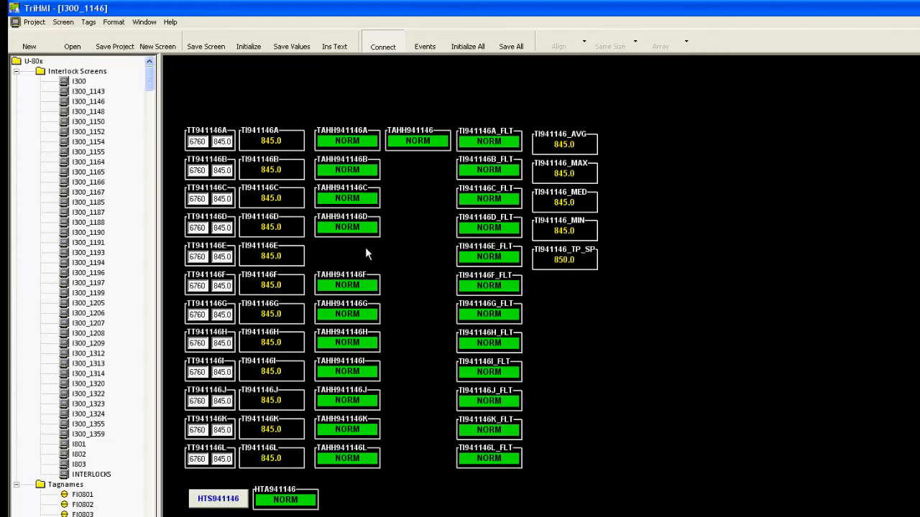
Return to the I801 screen and open the events data log, placed beside the interlock graphics.
{"action": "mouse_move", "coordinate": [368, 286]}
{"action": "double_click", "coordinate": [78, 444]}
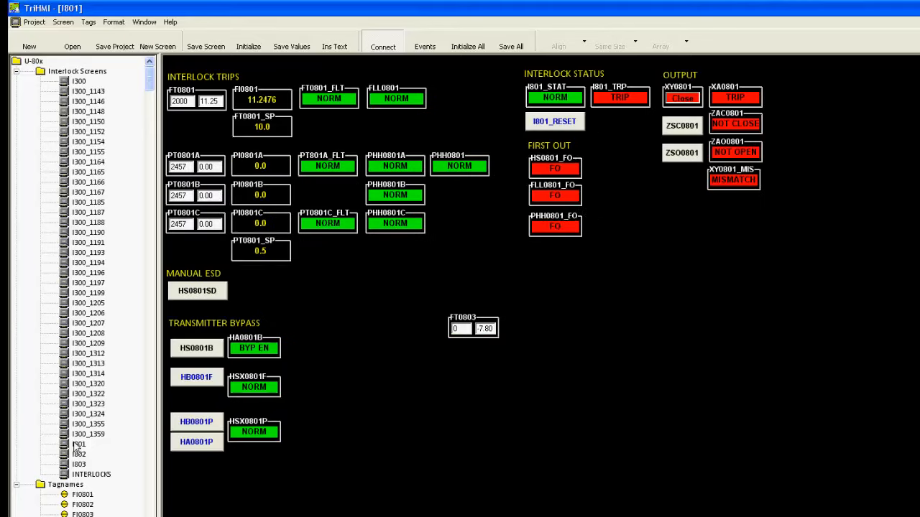
{"action": "mouse_move", "coordinate": [582, 208]}
{"action": "left_click", "coordinate": [424, 55]}
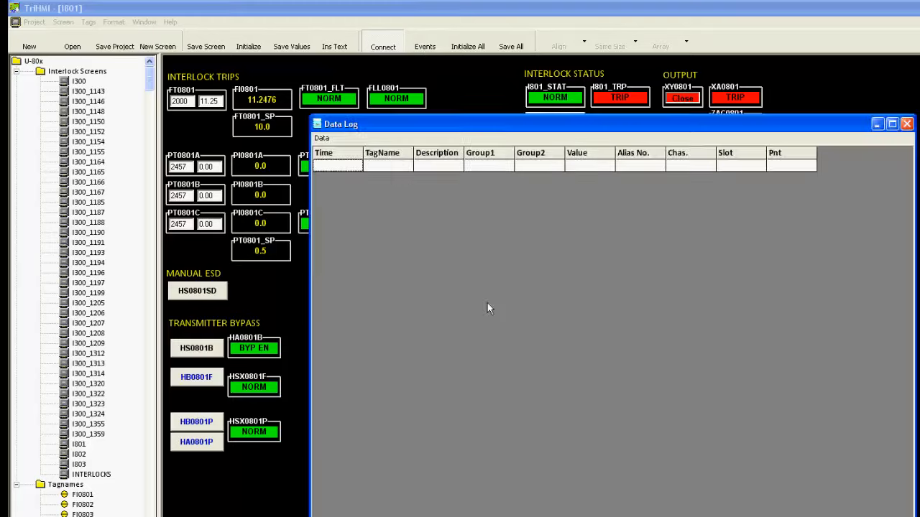
{"action": "left_click_drag", "start_coordinate": [501, 125], "coordinate": [919, 57]}
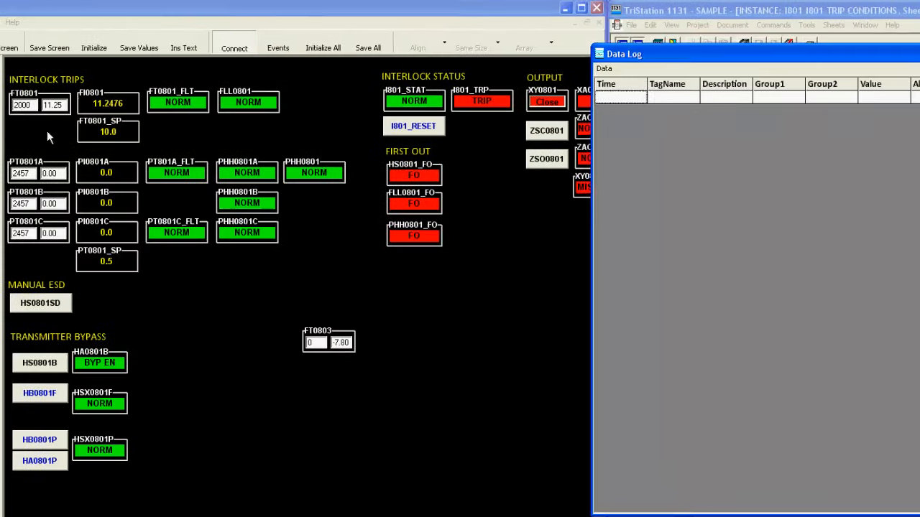
Set the FT0801 raw input to 3500 and reposition the data log to read the logged events.
{"action": "double_click", "coordinate": [188, 102]}
{"action": "type", "text": "3500"}
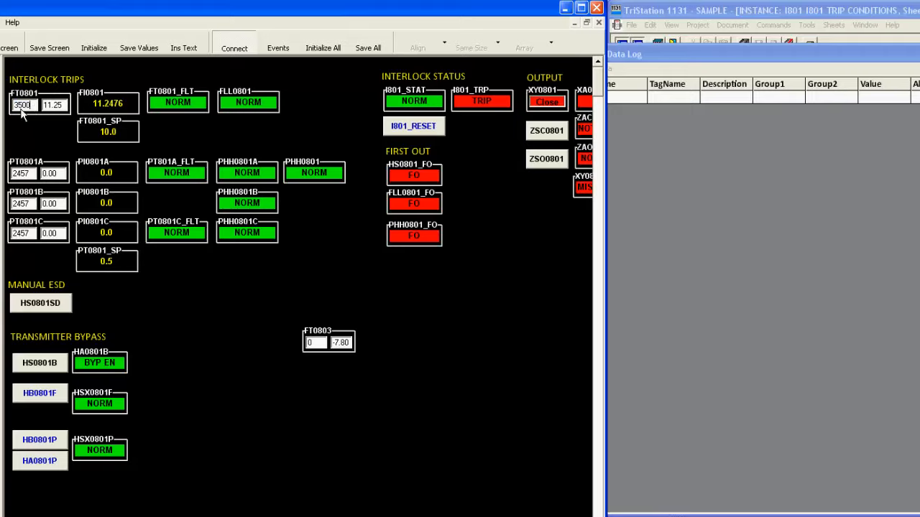
{"action": "key", "text": "Return"}
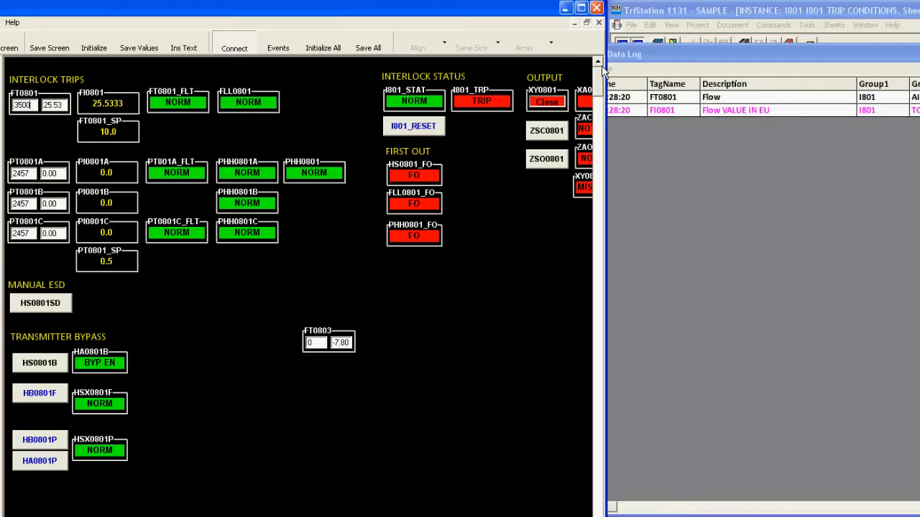
{"action": "left_click_drag", "start_coordinate": [735, 57], "coordinate": [522, 79]}
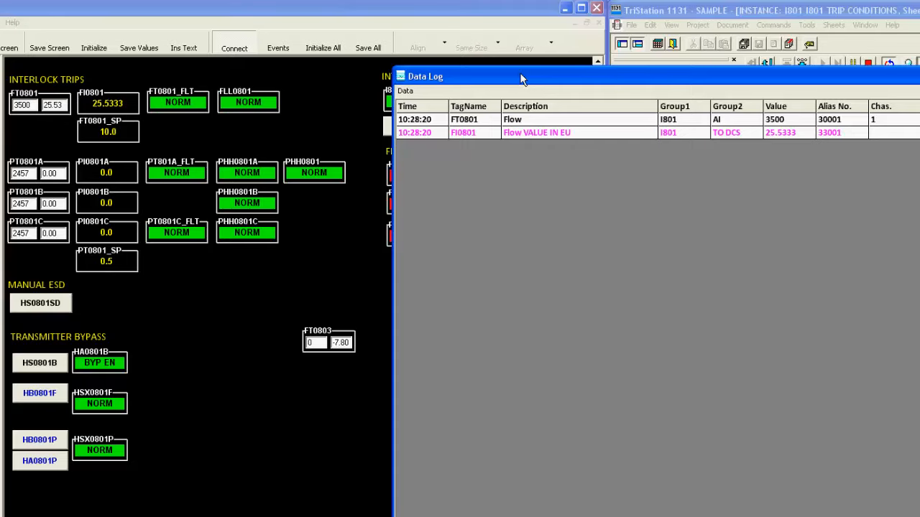
Toggle the HS0801SD manual ESD switch repeatedly to generate I801 status events.
{"action": "left_click", "coordinate": [20, 173]}
{"action": "left_click", "coordinate": [56, 309]}
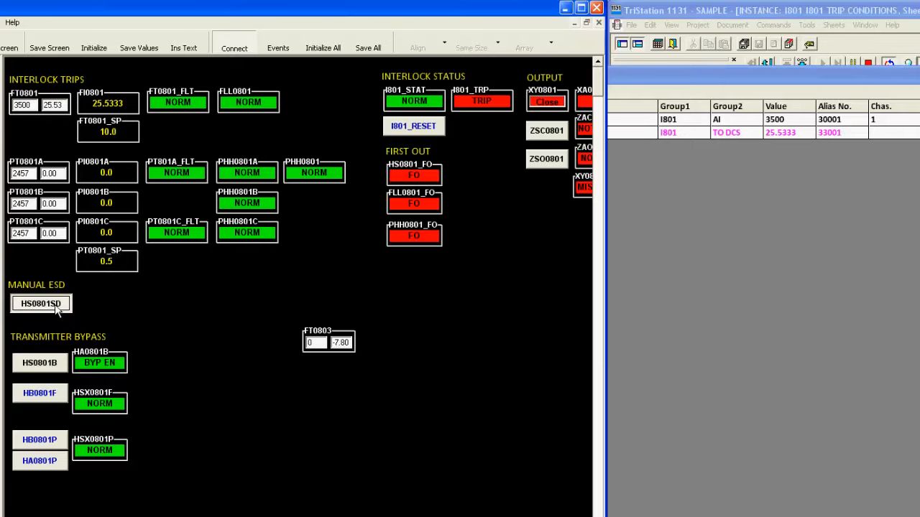
{"action": "left_click", "coordinate": [58, 308]}
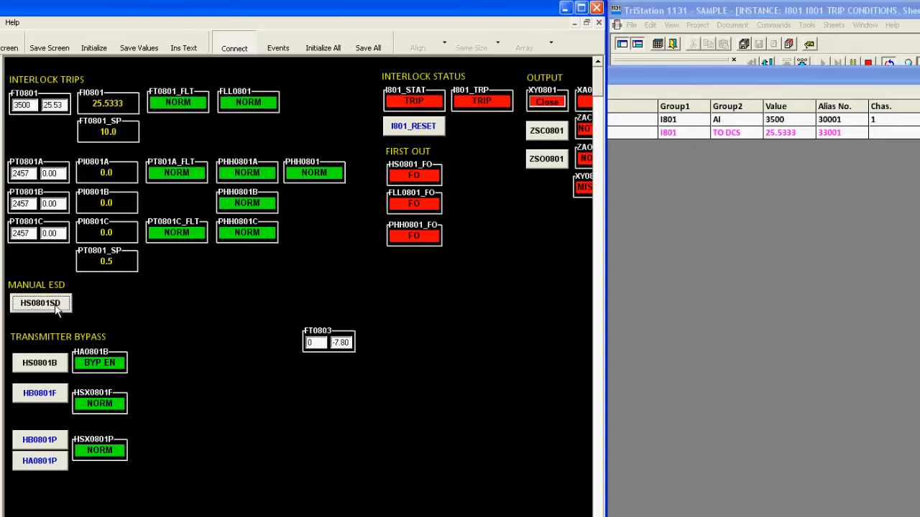
{"action": "left_click", "coordinate": [58, 307]}
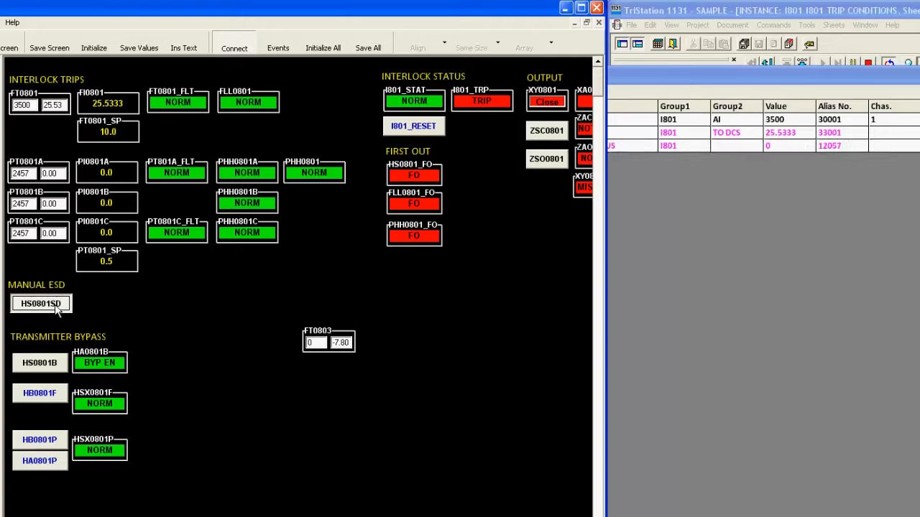
{"action": "left_click", "coordinate": [58, 308]}
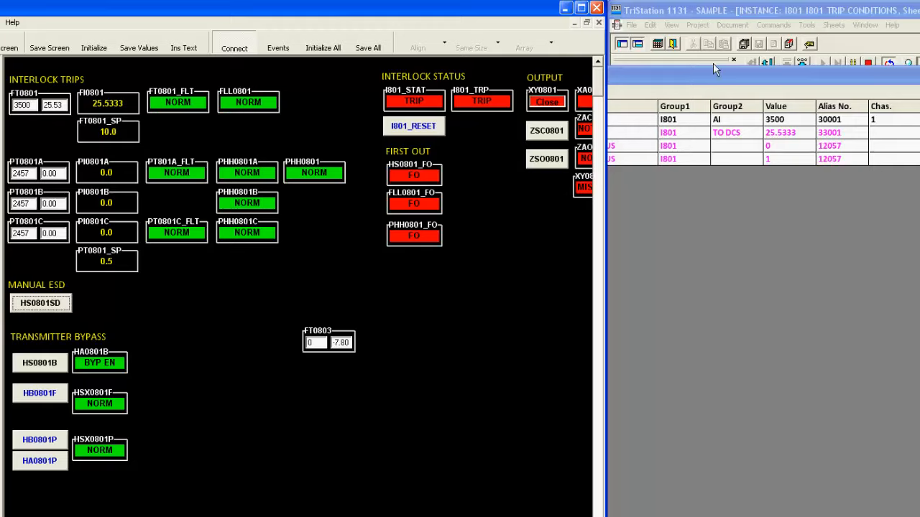
Maximize the I801 screen, operate the HS0801SD manual ESD switch and trigger the I801_RESET command.
{"action": "double_click", "coordinate": [508, 10]}
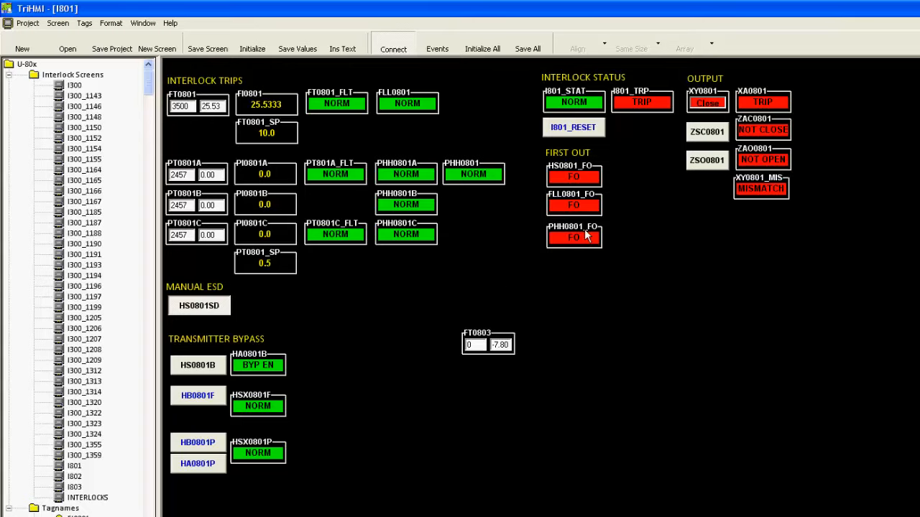
{"action": "left_click", "coordinate": [220, 306]}
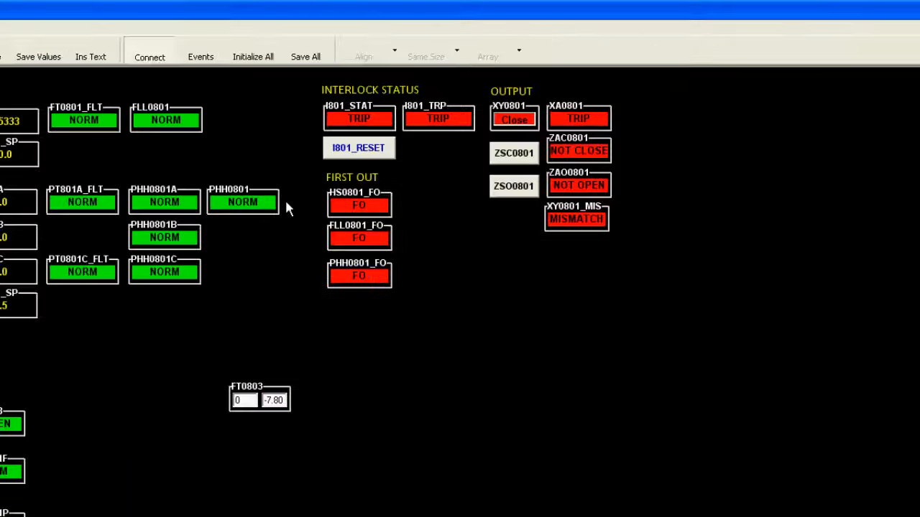
{"action": "left_click", "coordinate": [345, 147]}
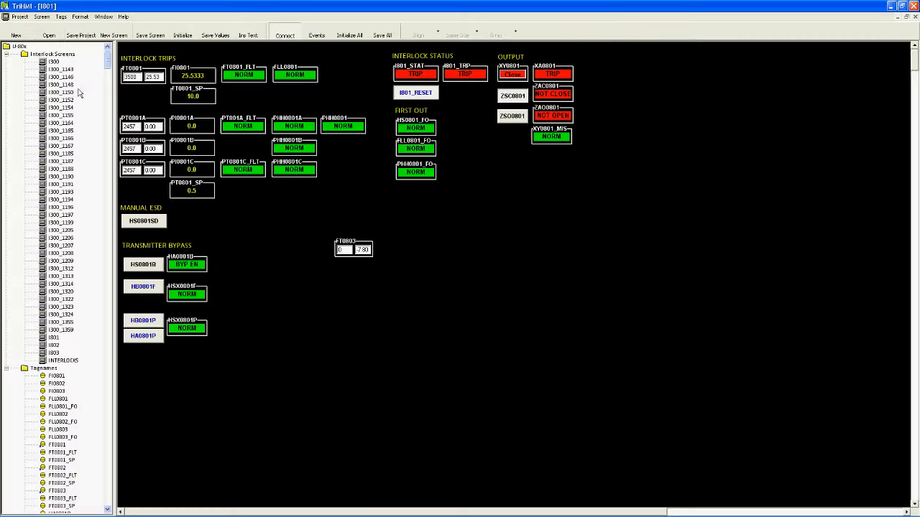
Start a new project without saving the I801 screen.
{"action": "left_click", "coordinate": [18, 20]}
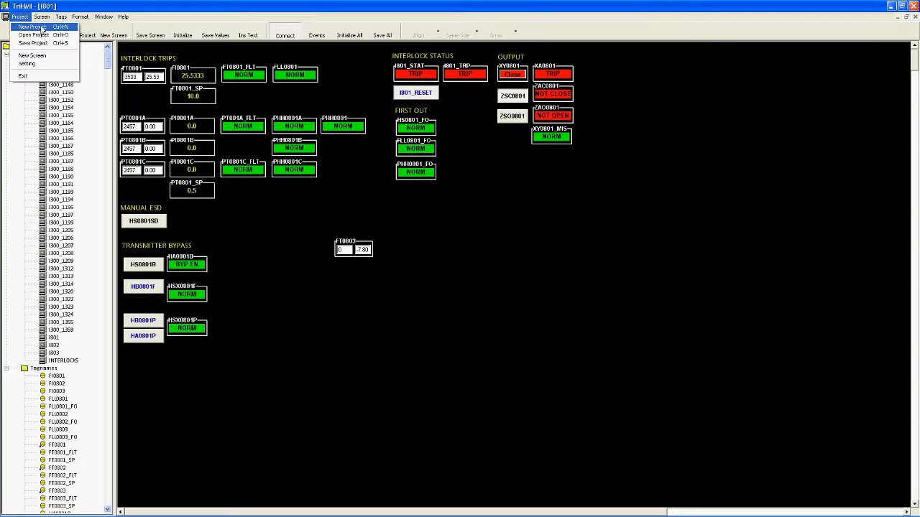
{"action": "left_click", "coordinate": [22, 27]}
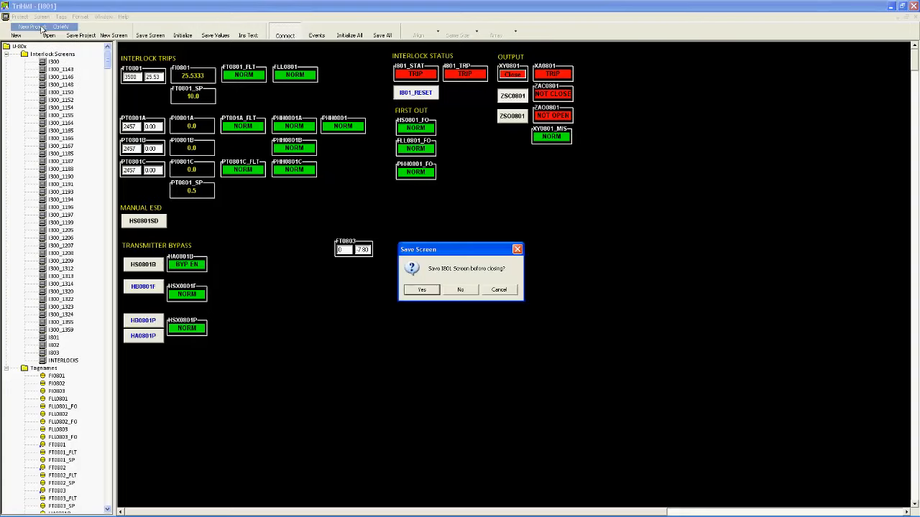
{"action": "left_click", "coordinate": [466, 291]}
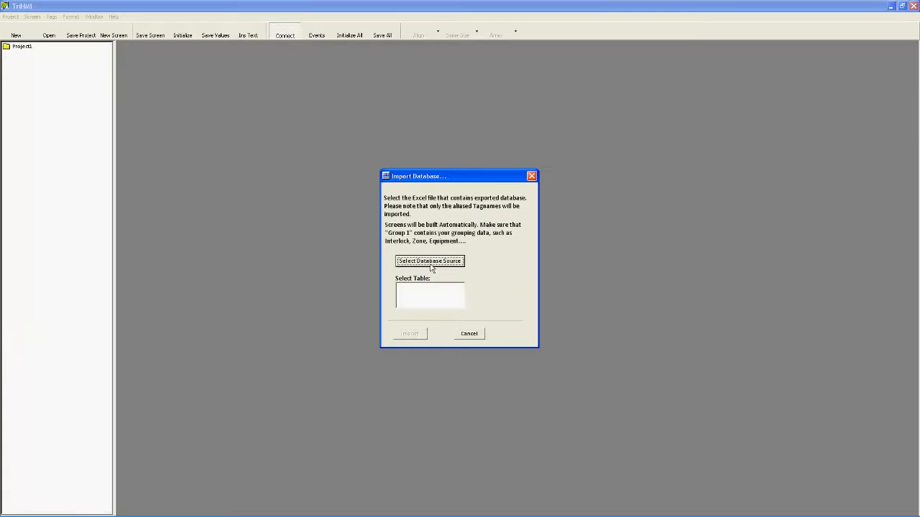
Switch to Sample.XLS in Excel and autofit all columns of the exported tag list.
{"action": "mouse_move", "coordinate": [368, 509]}
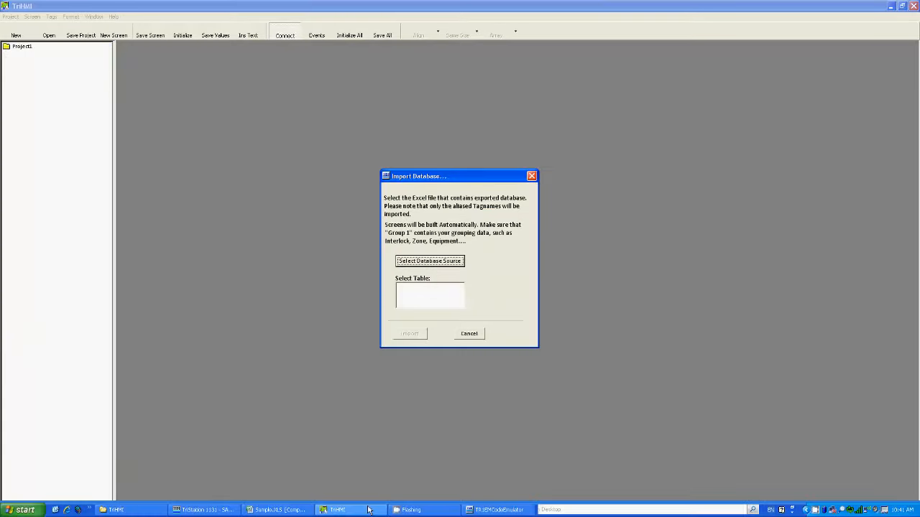
{"action": "left_click", "coordinate": [274, 509]}
{"action": "left_click", "coordinate": [327, 157]}
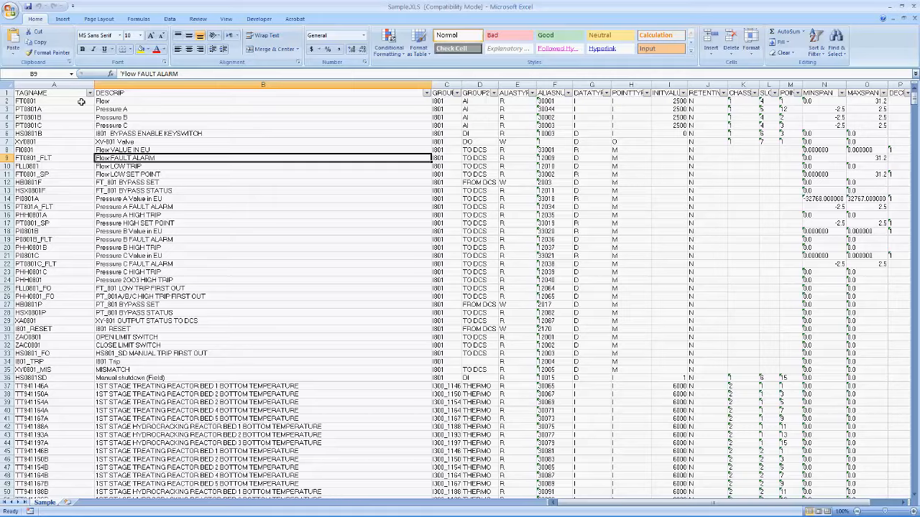
{"action": "left_click", "coordinate": [7, 84]}
{"action": "double_click", "coordinate": [92, 84]}
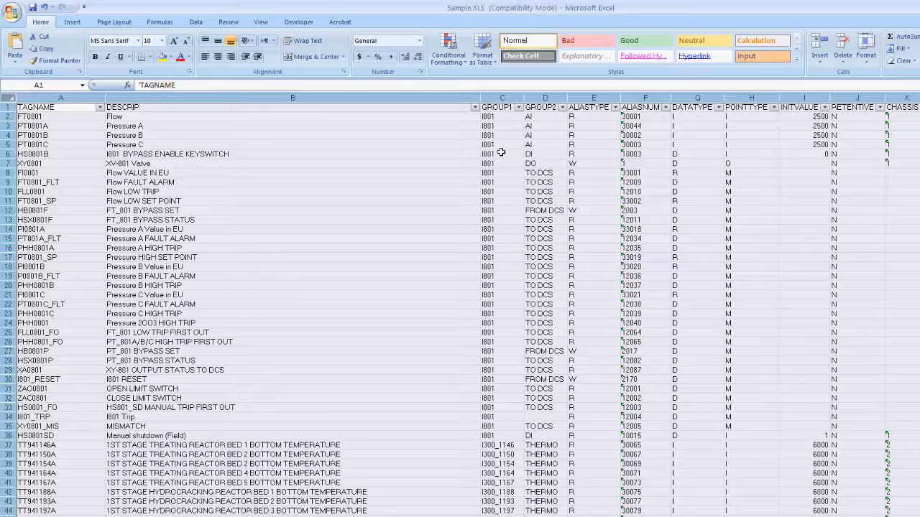
Examine the tags' GROUP1 interlock grouping and the INITVALUE column in the exported list.
{"action": "left_click", "coordinate": [501, 137]}
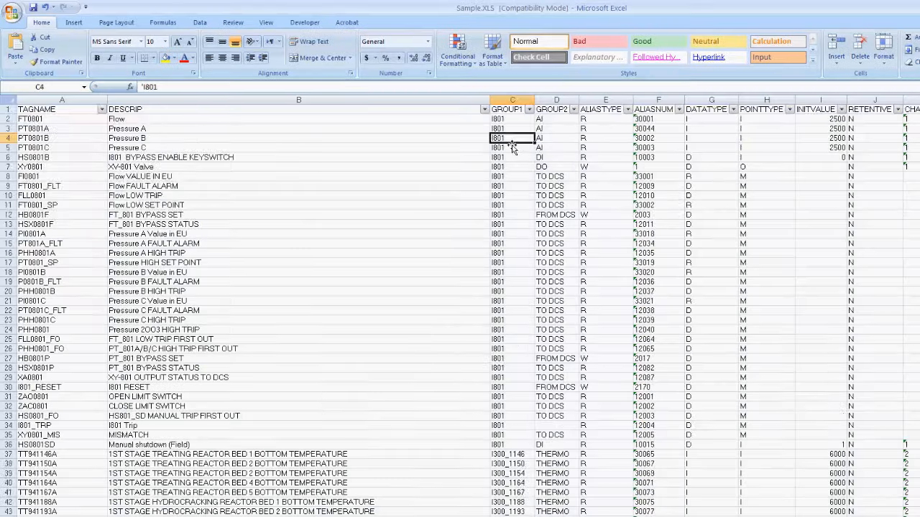
{"action": "scroll", "coordinate": [514, 309], "scroll_direction": "down", "scroll_amount": 4}
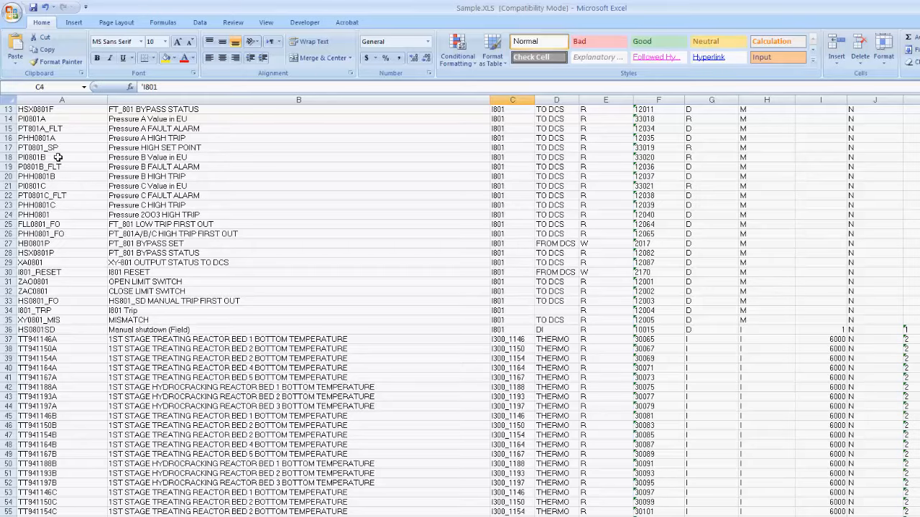
{"action": "scroll", "coordinate": [500, 294], "scroll_direction": "up", "scroll_amount": 4}
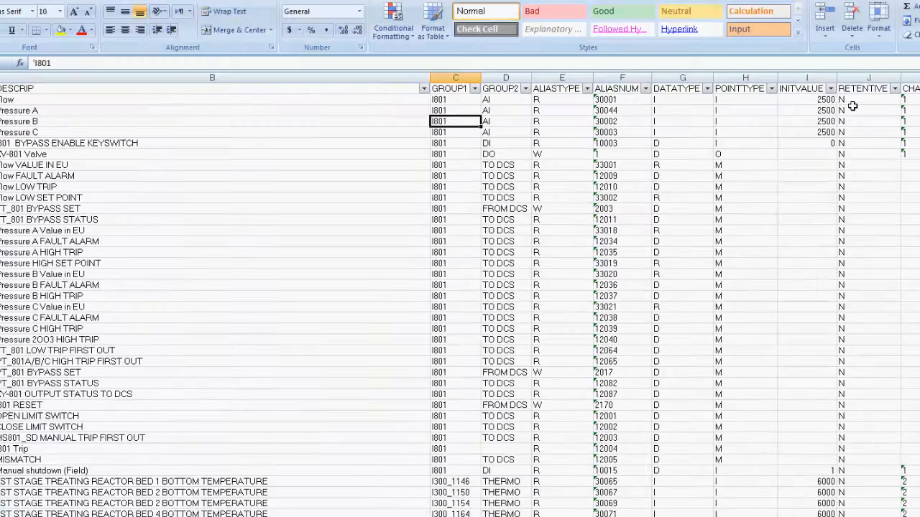
{"action": "left_click", "coordinate": [827, 119]}
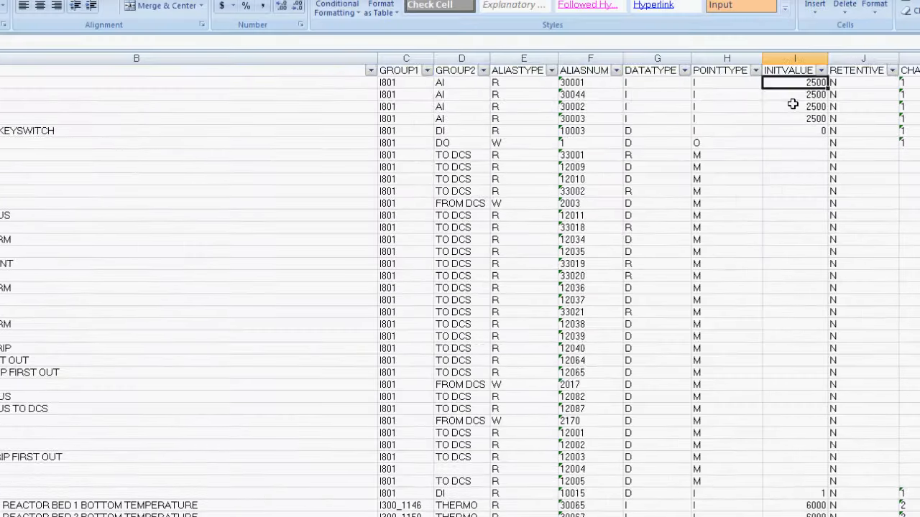
{"action": "scroll", "coordinate": [792, 104], "scroll_direction": "down", "scroll_amount": 1}
{"action": "scroll", "coordinate": [736, 449], "scroll_direction": "down", "scroll_amount": 4}
{"action": "scroll", "coordinate": [737, 449], "scroll_direction": "up", "scroll_amount": 5}
Filter the exported tag list's GROUP2 column to AI, check the analog inputs' initial values, and clear the filter.
{"action": "left_click", "coordinate": [484, 71]}
{"action": "left_click", "coordinate": [371, 183]}
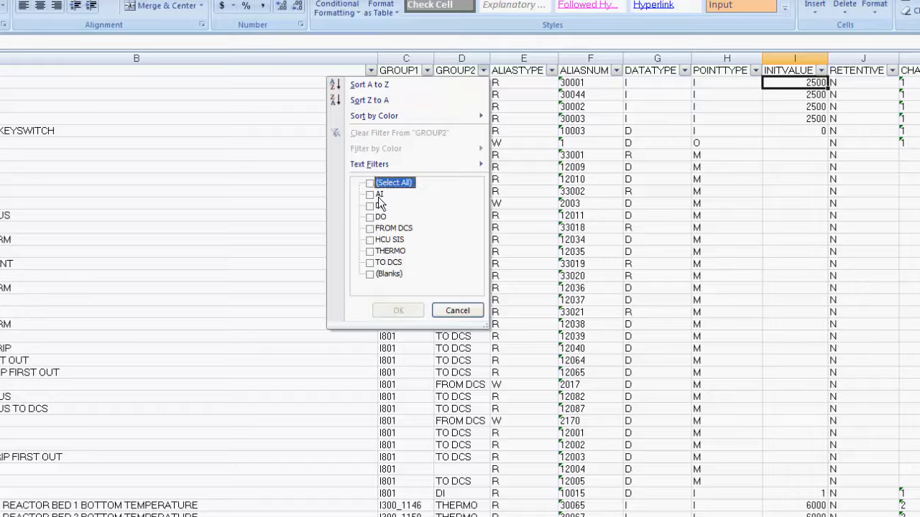
{"action": "left_click", "coordinate": [369, 194]}
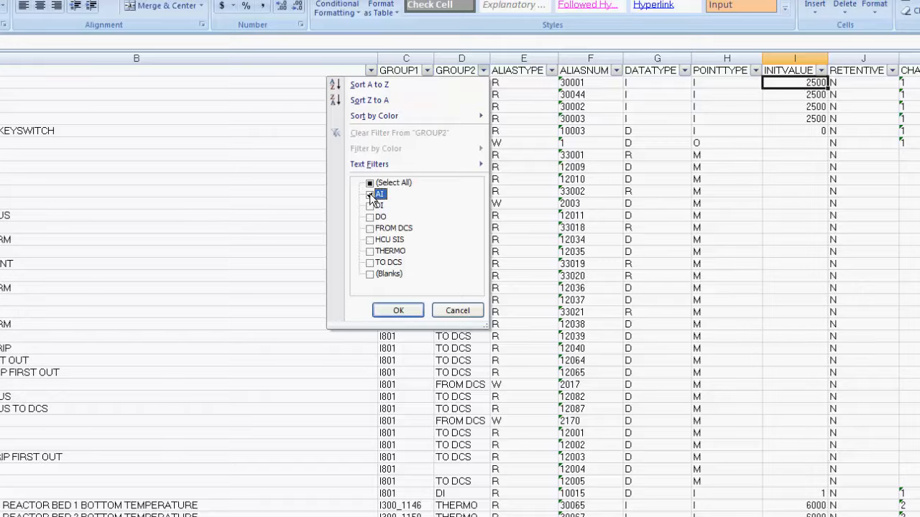
{"action": "left_click", "coordinate": [398, 310]}
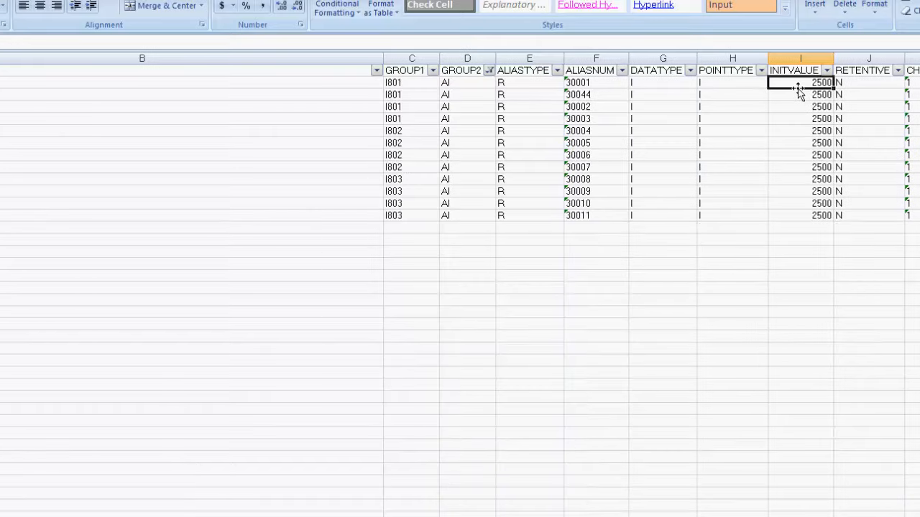
{"action": "left_click", "coordinate": [488, 70]}
{"action": "left_click", "coordinate": [438, 133]}
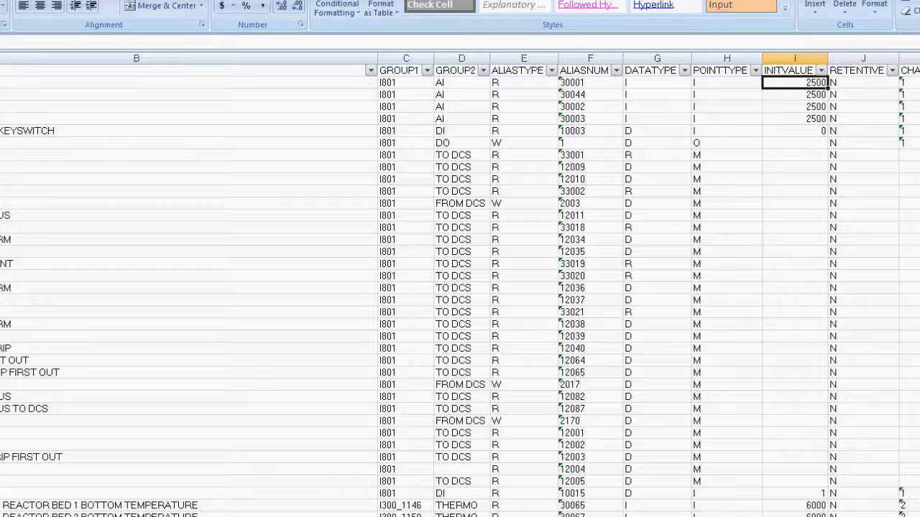
Review the chassis, slot, point and span columns, and filter the SCALING column to TC.
{"action": "scroll", "coordinate": [460, 281], "scroll_direction": "right", "scroll_amount": 1}
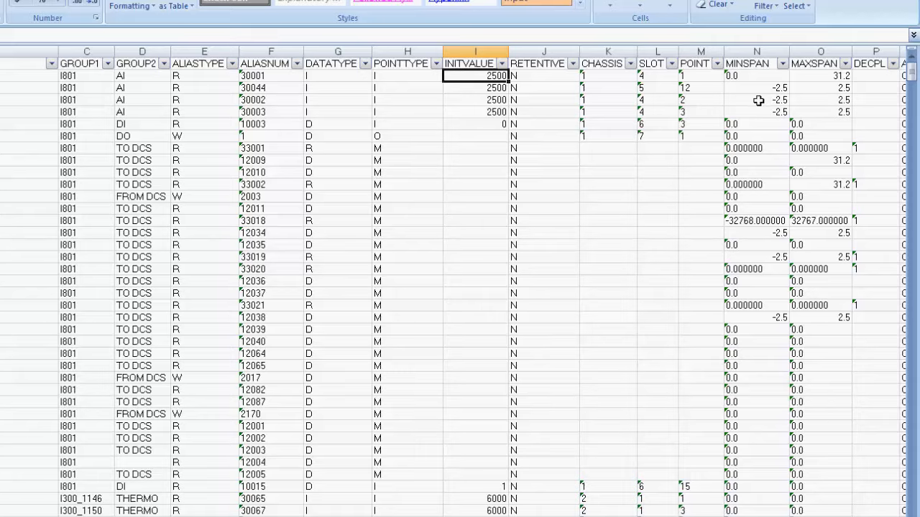
{"action": "left_click", "coordinate": [756, 514]}
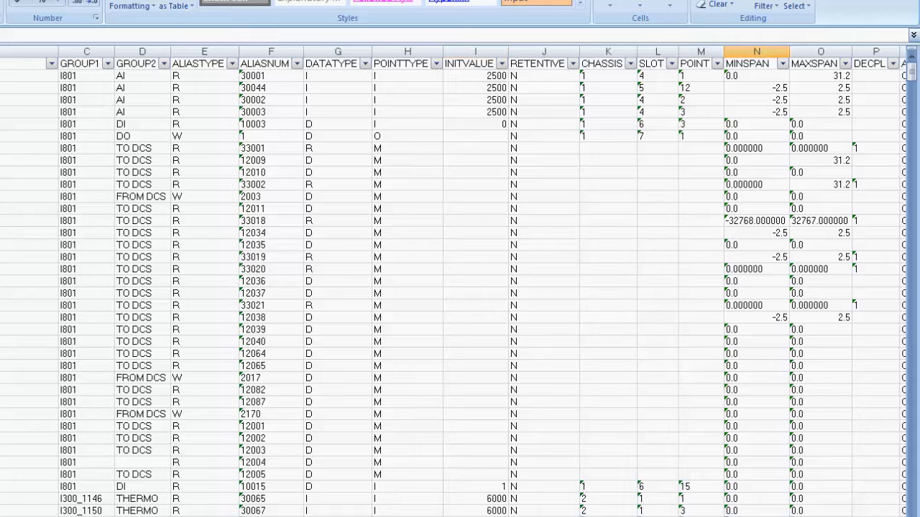
{"action": "scroll", "coordinate": [460, 288], "scroll_direction": "right", "scroll_amount": 5}
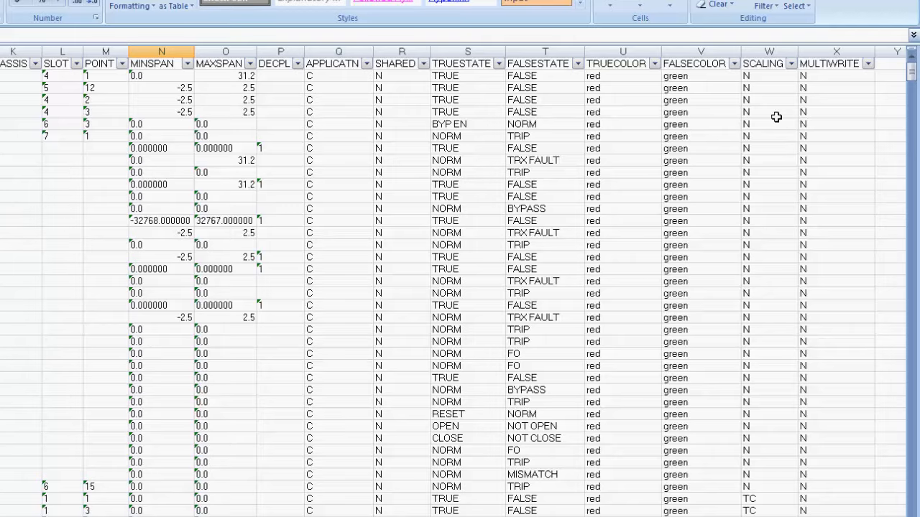
{"action": "left_click", "coordinate": [791, 64]}
{"action": "left_click", "coordinate": [678, 176]}
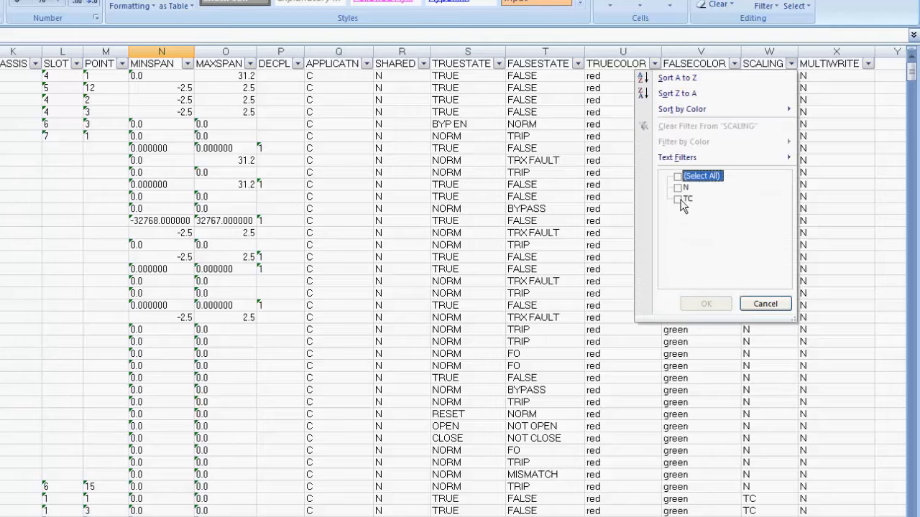
{"action": "left_click", "coordinate": [677, 199]}
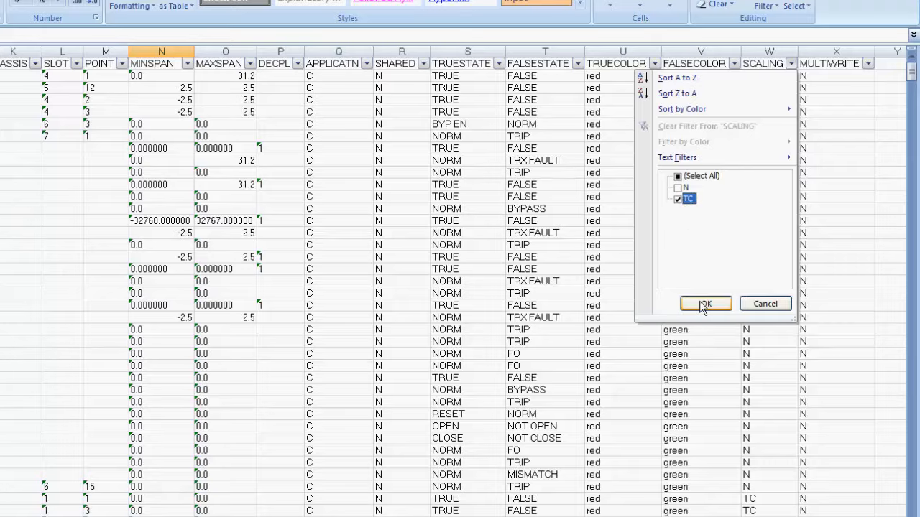
{"action": "left_click", "coordinate": [704, 304]}
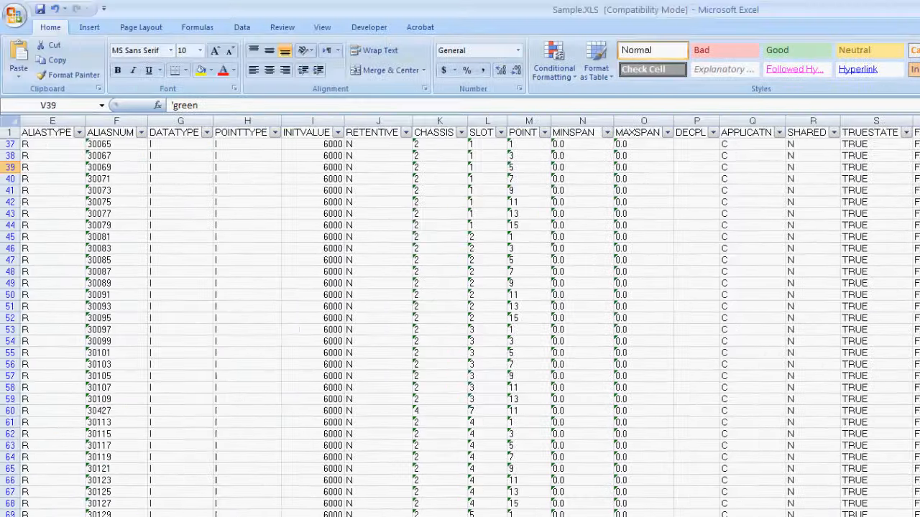
Examine the tag names, descriptions and data types of the filtered thermocouple tags.
{"action": "left_click", "coordinate": [14, 153]}
{"action": "key", "text": "Home"}
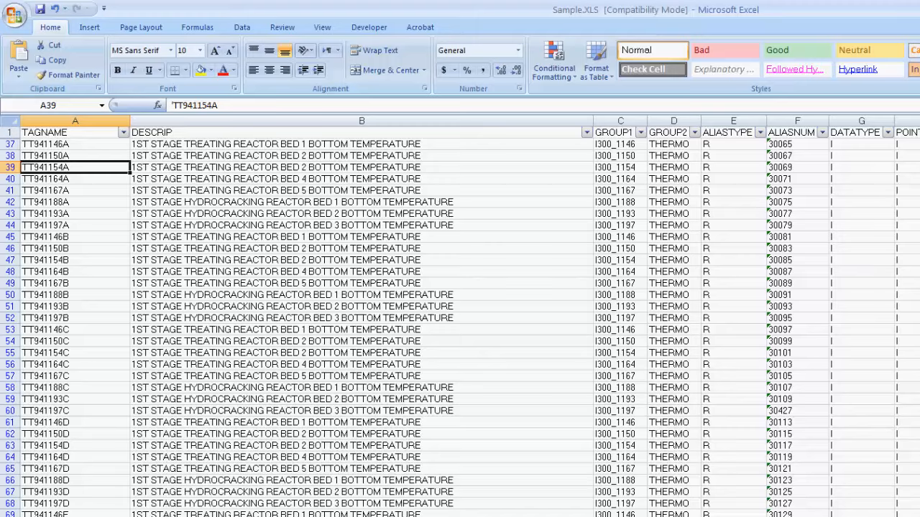
{"action": "key", "text": "Up"}
{"action": "key", "text": "Up"}
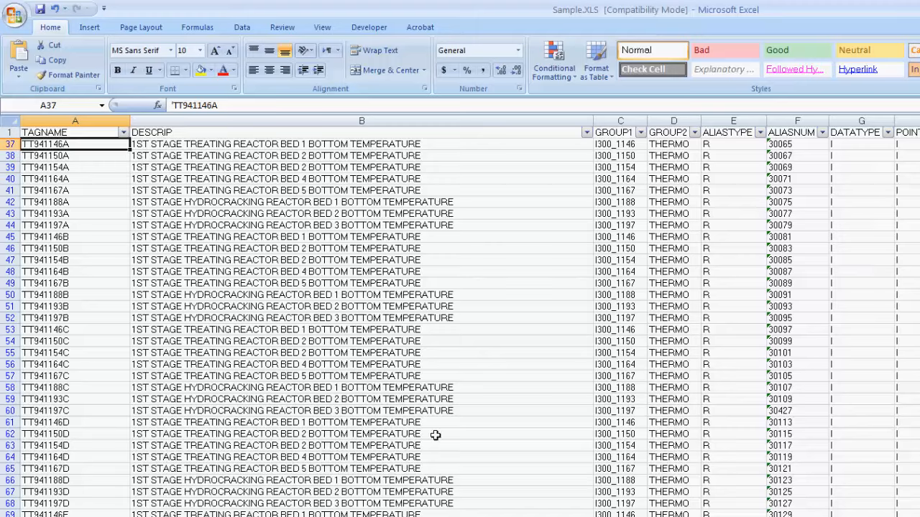
{"action": "left_click", "coordinate": [456, 408]}
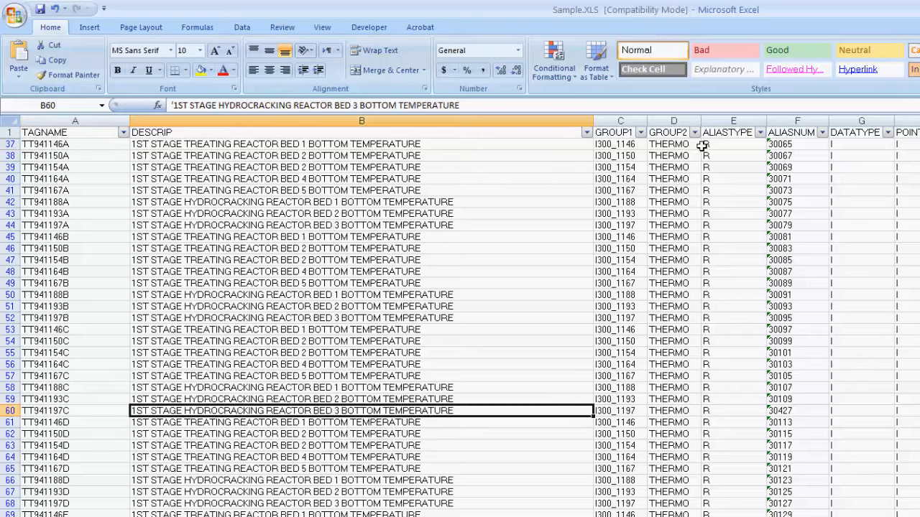
{"action": "left_click", "coordinate": [838, 168]}
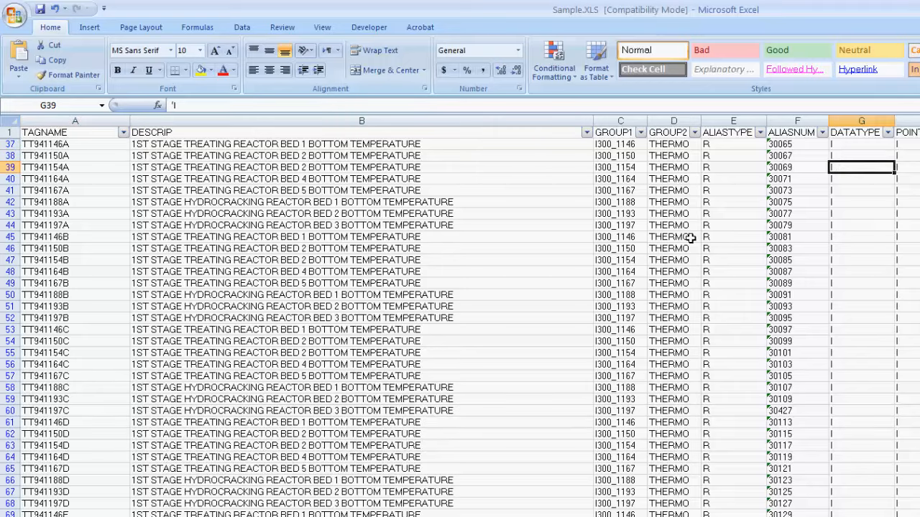
Return to the full unfiltered tag list and close Sample.XLS, saving the changes.
{"action": "scroll", "coordinate": [689, 238], "scroll_direction": "up", "scroll_amount": 12}
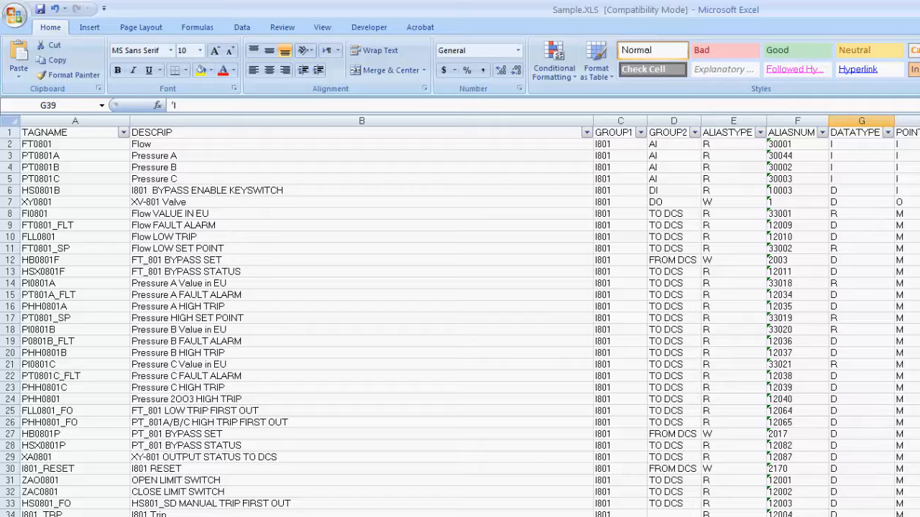
{"action": "key", "text": "ctrl+w"}
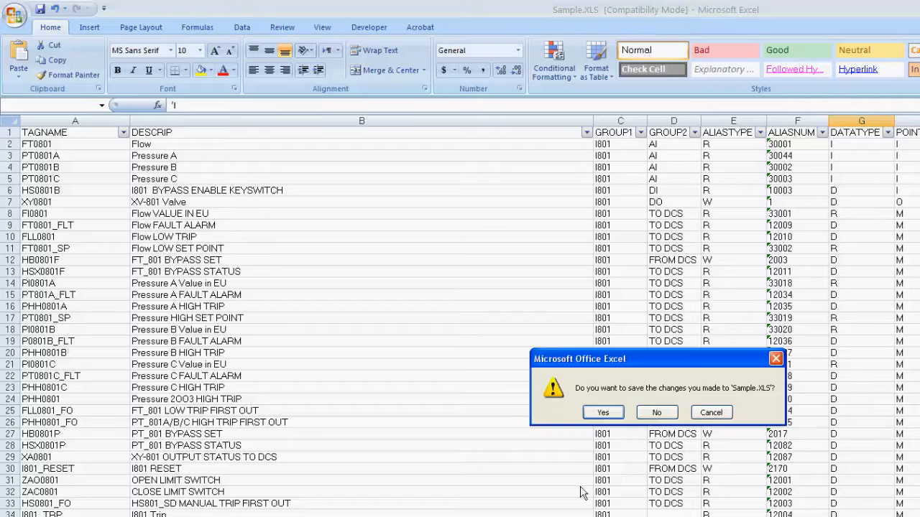
{"action": "left_click", "coordinate": [602, 414]}
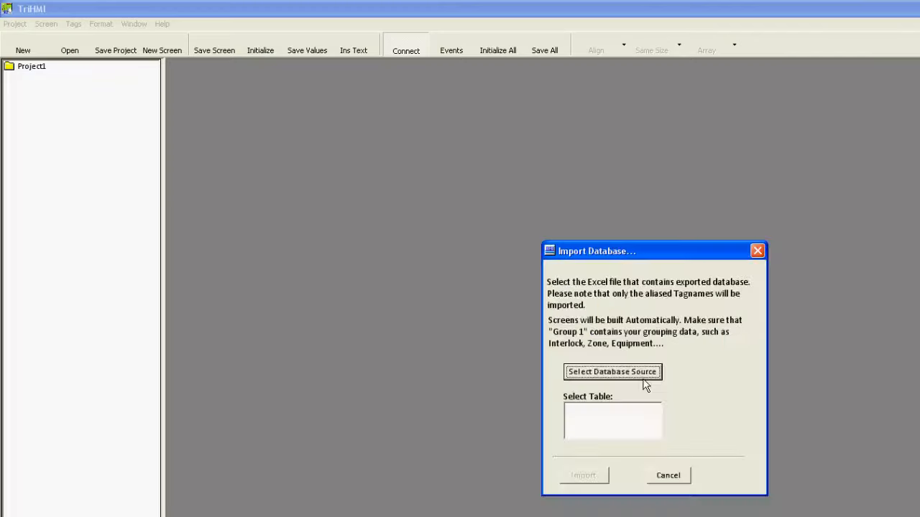
Switch to TriHMI, choose the Sample Excel file as the database source, select its table and import the tags.
{"action": "left_click", "coordinate": [612, 372]}
{"action": "double_click", "coordinate": [637, 305]}
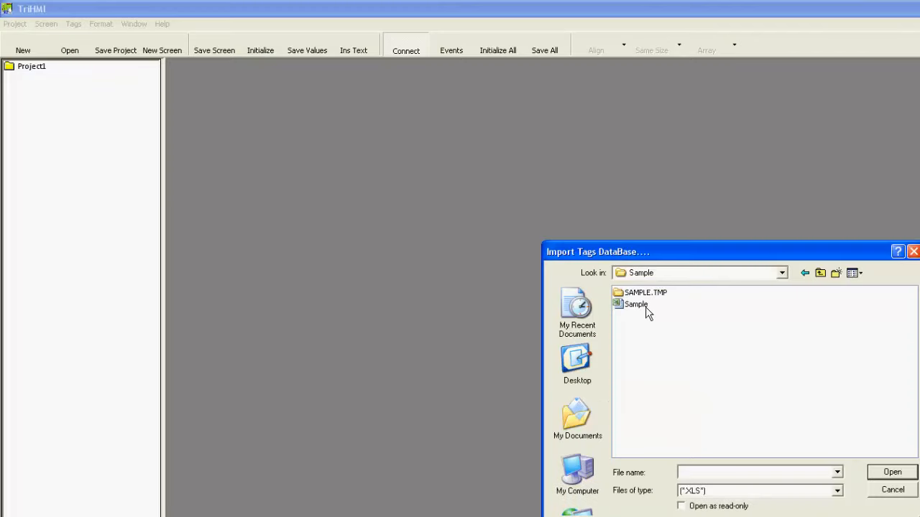
{"action": "double_click", "coordinate": [639, 305]}
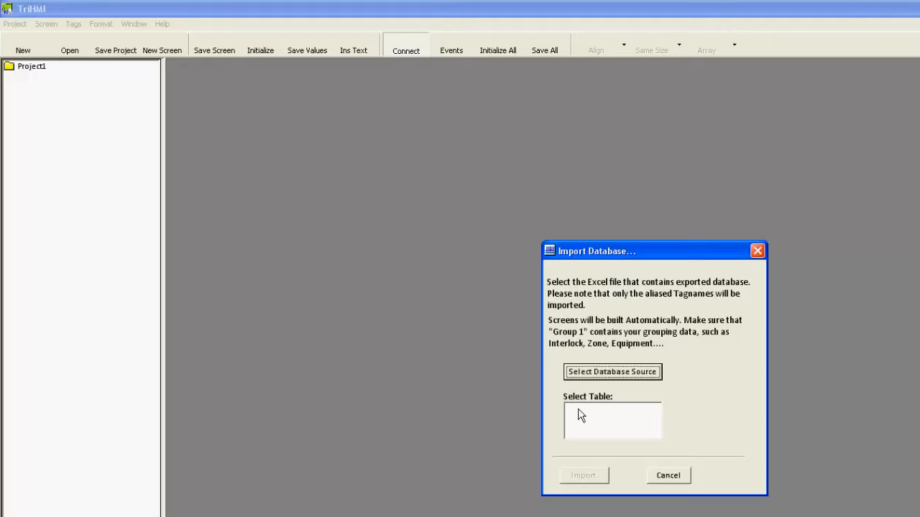
{"action": "left_click", "coordinate": [581, 409]}
{"action": "left_click", "coordinate": [593, 480]}
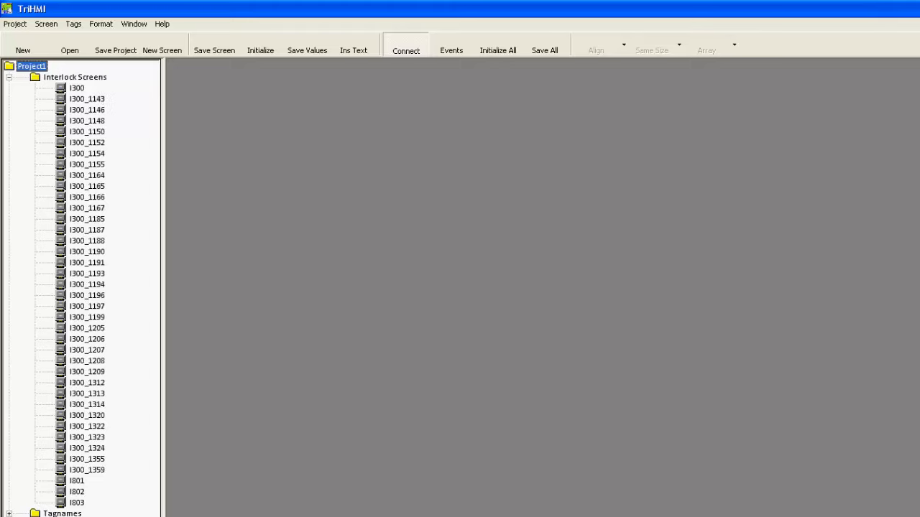
Look through the imported tags under Tagnames and open the I801 interlock screen.
{"action": "left_click", "coordinate": [9, 514]}
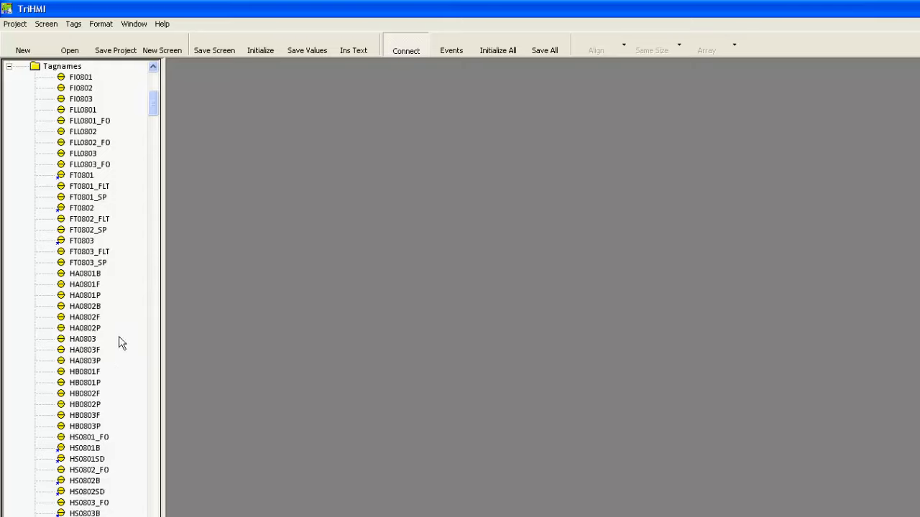
{"action": "scroll", "coordinate": [118, 367], "scroll_direction": "down", "scroll_amount": 12}
{"action": "scroll", "coordinate": [118, 391], "scroll_direction": "up", "scroll_amount": 20}
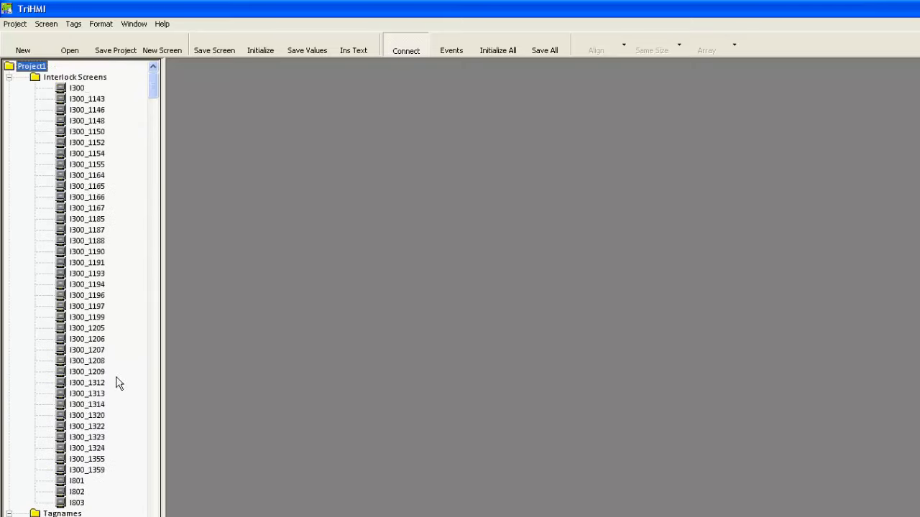
{"action": "double_click", "coordinate": [76, 480]}
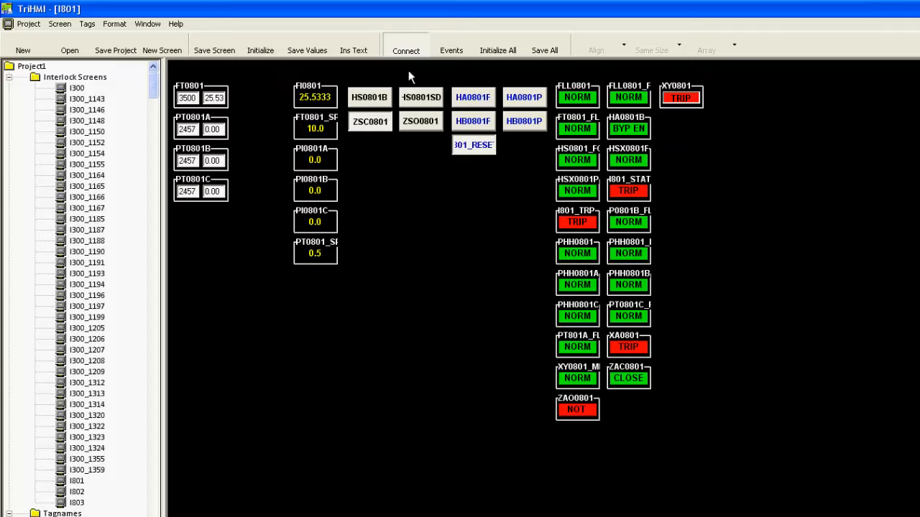
Disconnect from the emulator and review the project's connection settings alongside the TR1EMCodeEmulator window, leaving the settings without saving.
{"action": "left_click", "coordinate": [404, 51]}
{"action": "left_click", "coordinate": [29, 24]}
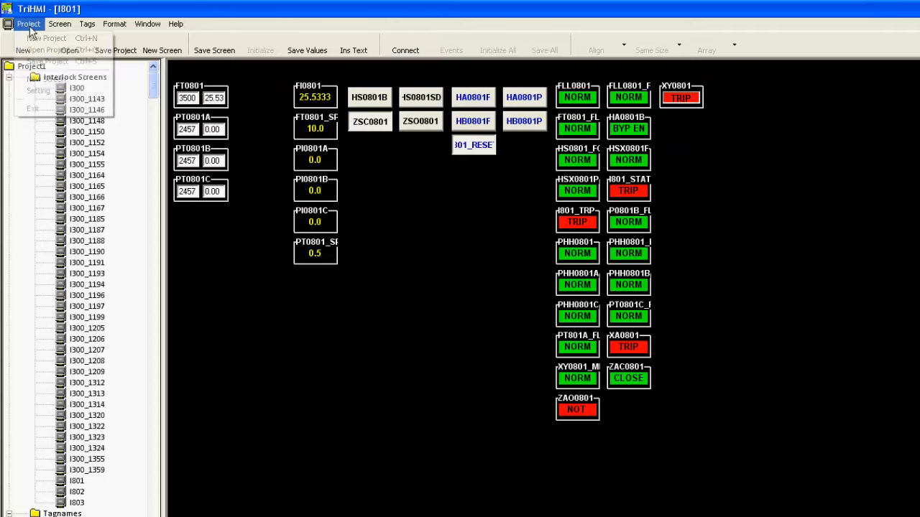
{"action": "left_click", "coordinate": [56, 89]}
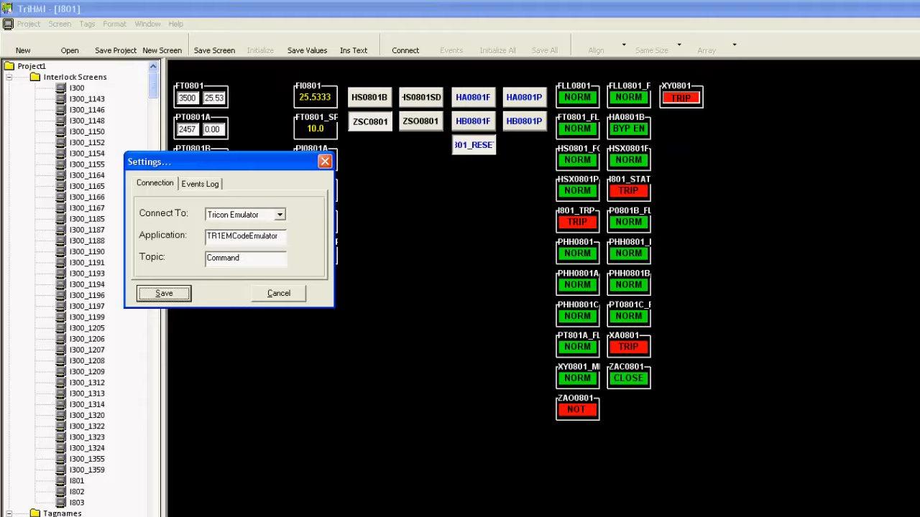
{"action": "key", "text": "alt+Tab"}
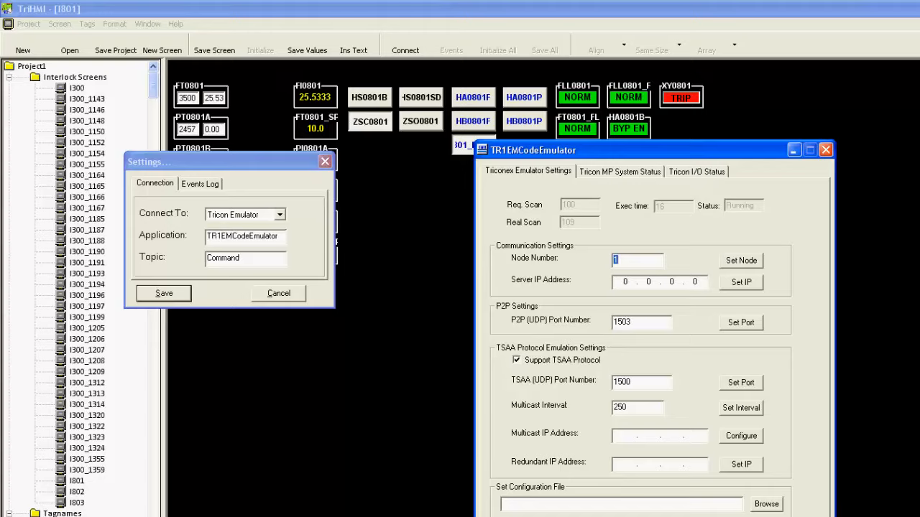
{"action": "left_click", "coordinate": [781, 123]}
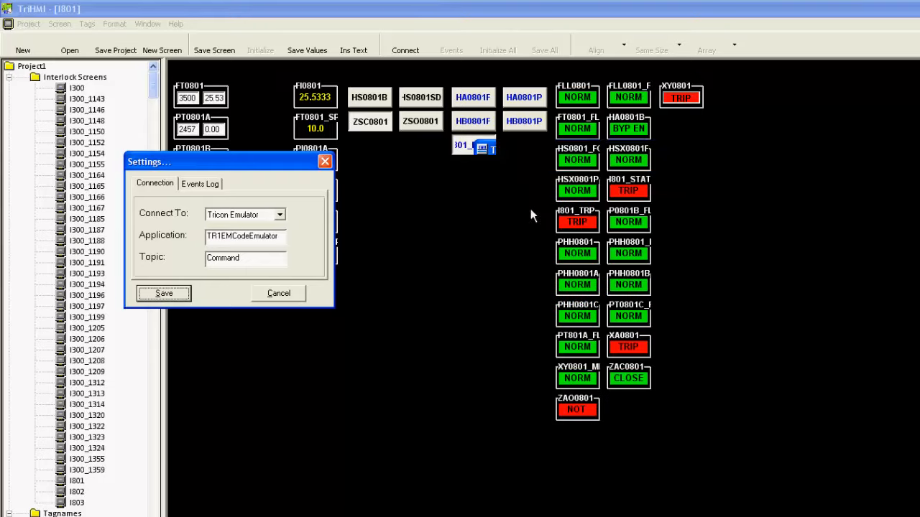
{"action": "left_click", "coordinate": [277, 293]}
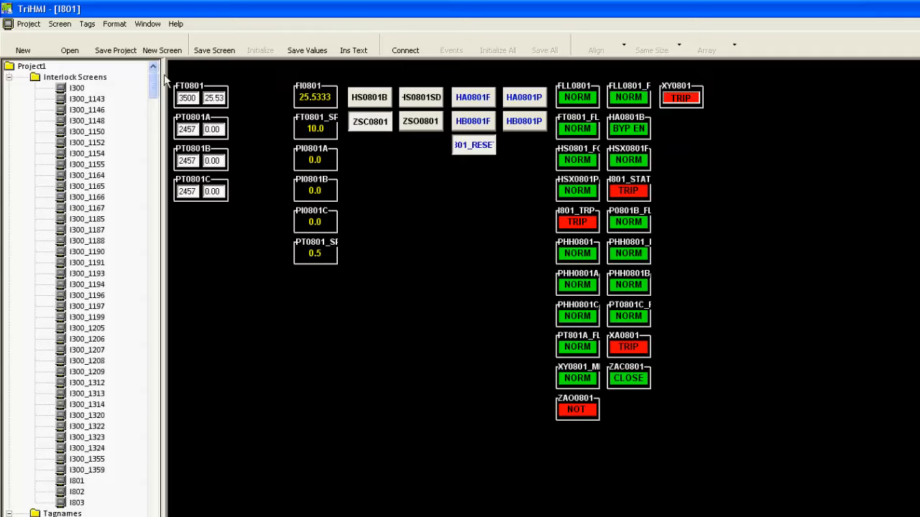
Shift all tags on the I801 screen towards its middle and move PT0801A, PT0801B and PT0801C down as a group.
{"action": "left_click_drag", "start_coordinate": [173, 76], "coordinate": [918, 486]}
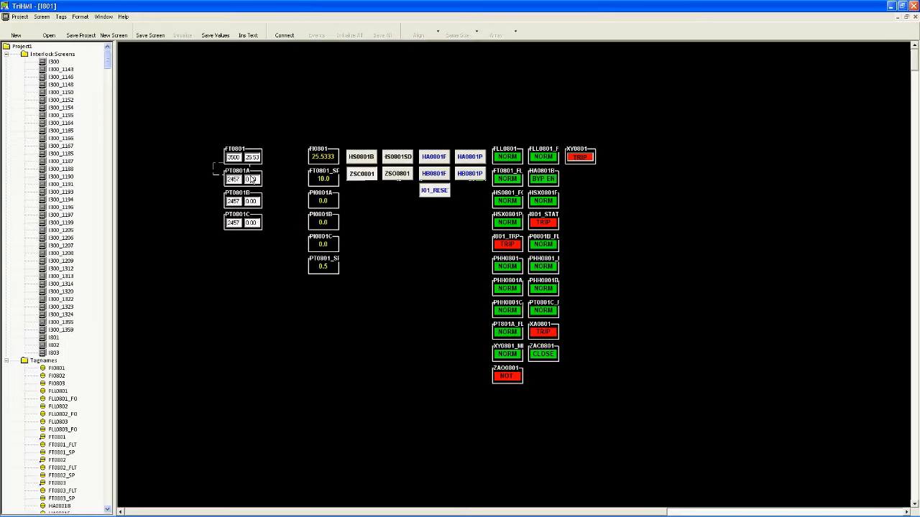
{"action": "left_click_drag", "start_coordinate": [251, 179], "coordinate": [263, 394]}
{"action": "left_click", "coordinate": [341, 358]}
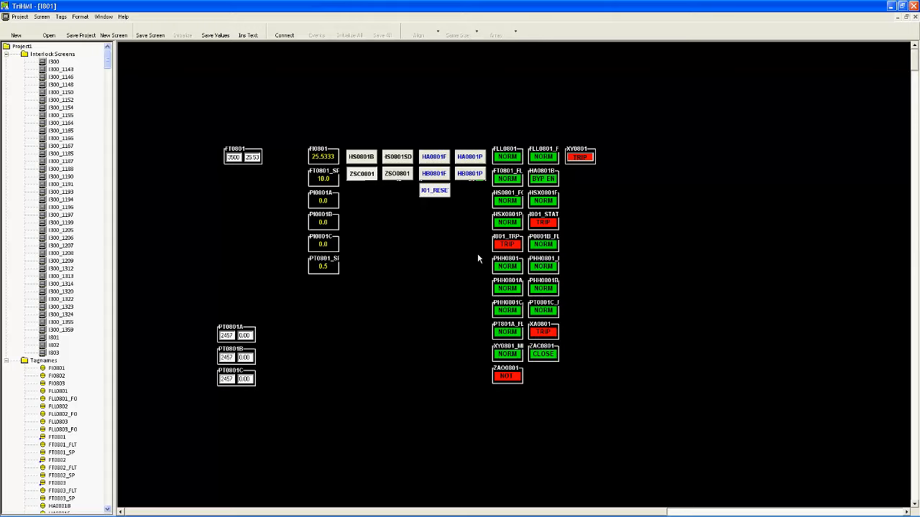
Move the four selected PHH0801 trip tags out into a single column, and place PHH0801A and PHH0801B beside PT0801A and PT0801B.
{"action": "left_click_drag", "start_coordinate": [477, 253], "coordinate": [574, 314]}
{"action": "left_click_drag", "start_coordinate": [484, 303], "coordinate": [367, 334]}
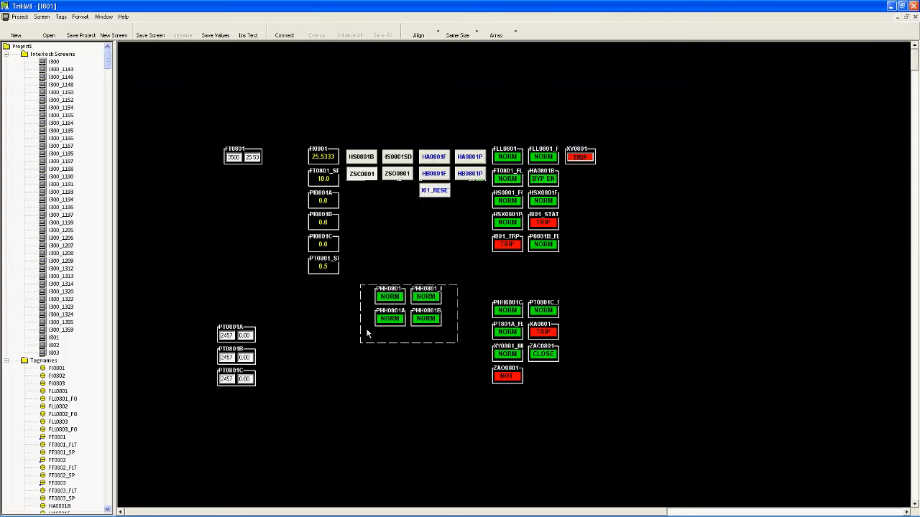
{"action": "key", "text": "ctrl+1"}
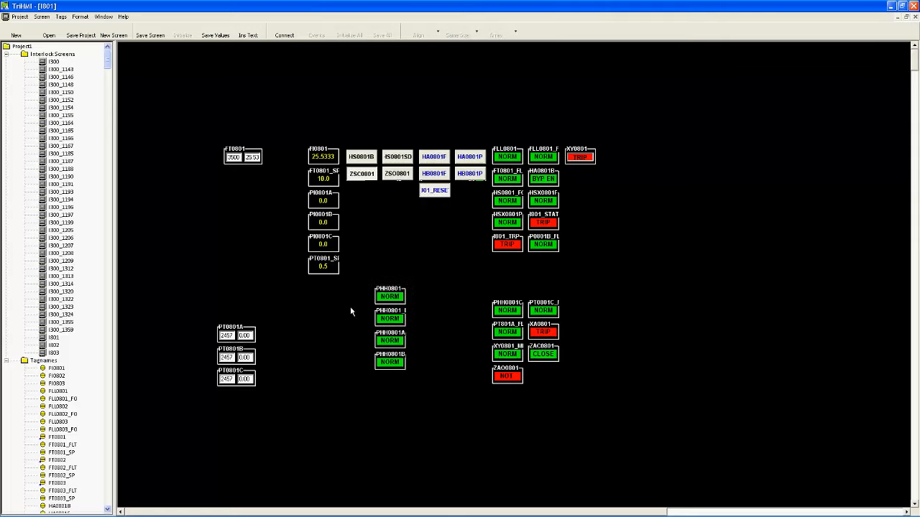
{"action": "left_click_drag", "start_coordinate": [359, 321], "coordinate": [283, 381]}
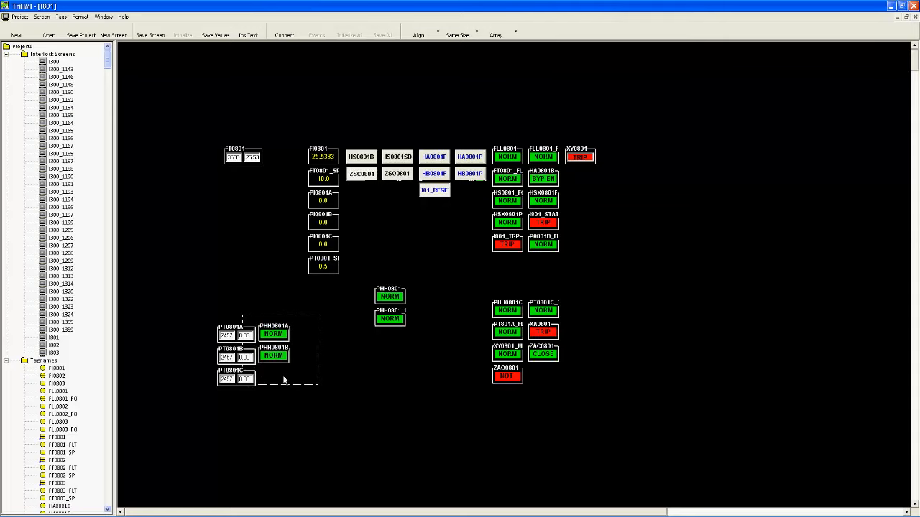
Insert the text label "ESD" and place it just above the FT0801 tag on the I801 screen.
{"action": "left_click", "coordinate": [392, 29]}
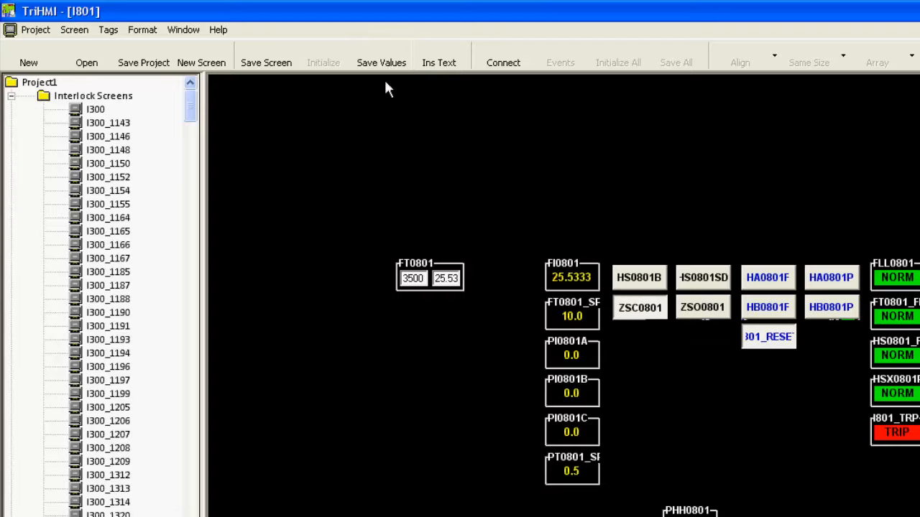
{"action": "left_click", "coordinate": [431, 63]}
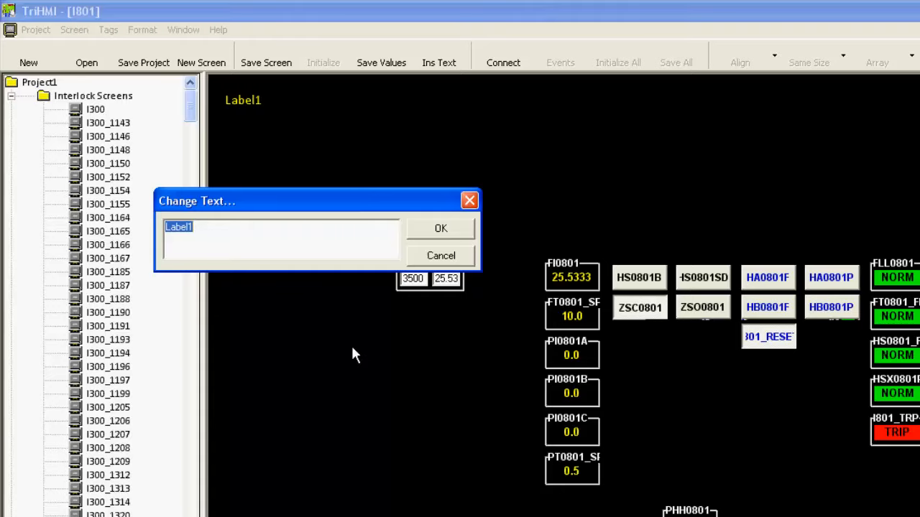
{"action": "type", "text": "ESD"}
{"action": "left_click", "coordinate": [440, 228]}
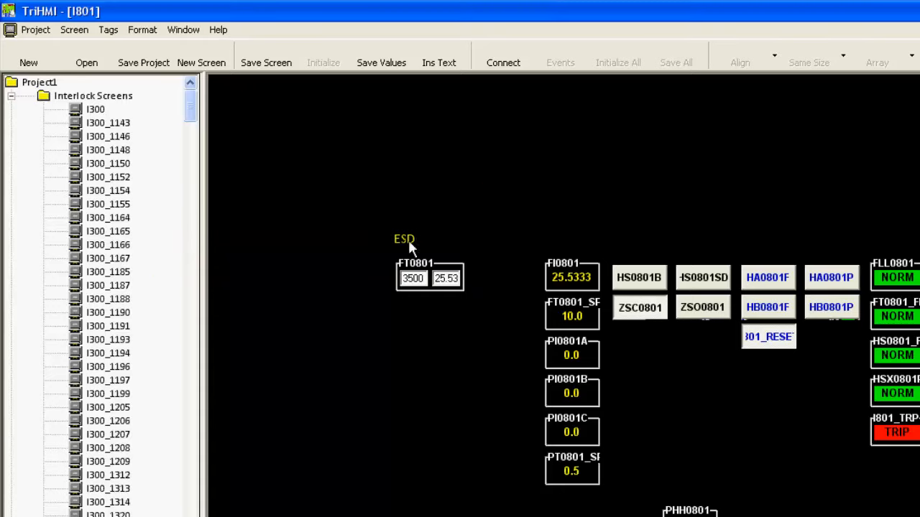
Connect the project to the emulator and view the Event Collector's data log before returning to the I801 screen.
{"action": "left_click", "coordinate": [504, 66]}
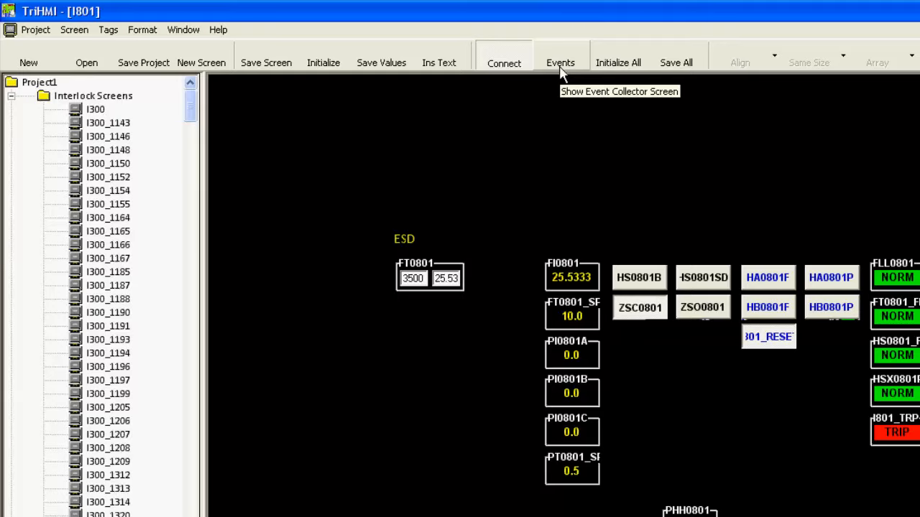
{"action": "left_click", "coordinate": [561, 63]}
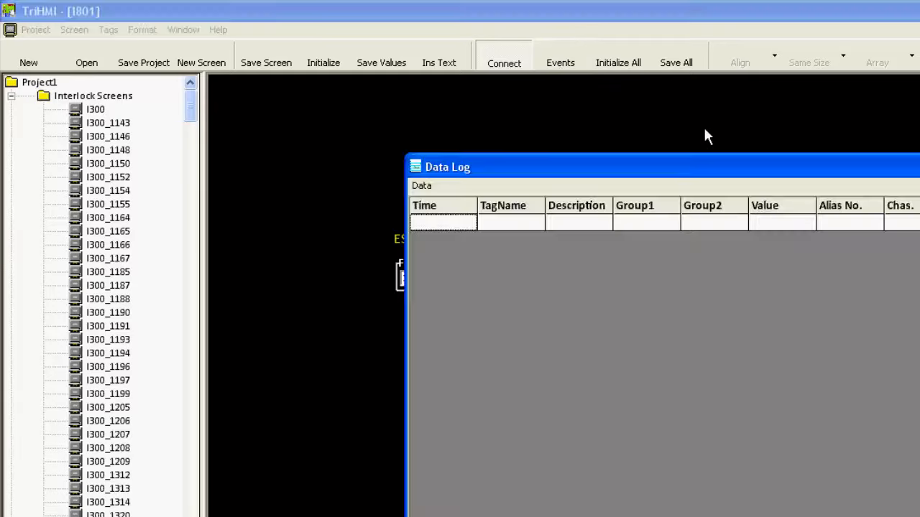
{"action": "left_click", "coordinate": [703, 128]}
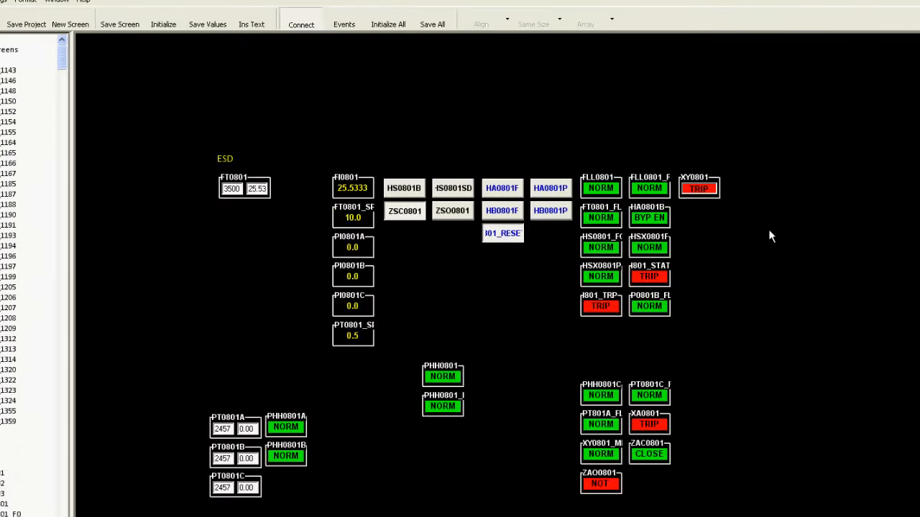
Move the XY0801 trip tag out into the empty area beyond the status tags and place ZSC0801 directly beneath it.
{"action": "left_click_drag", "start_coordinate": [696, 183], "coordinate": [816, 143]}
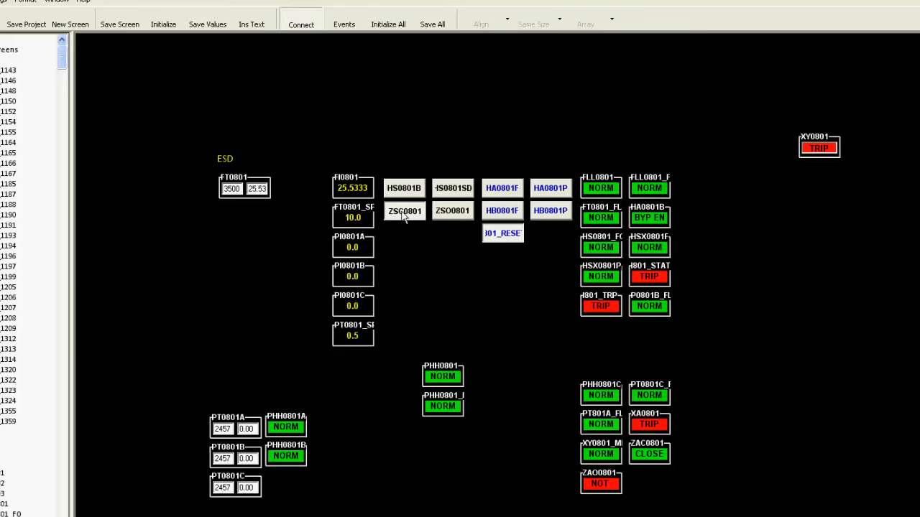
{"action": "left_click_drag", "start_coordinate": [404, 215], "coordinate": [820, 176]}
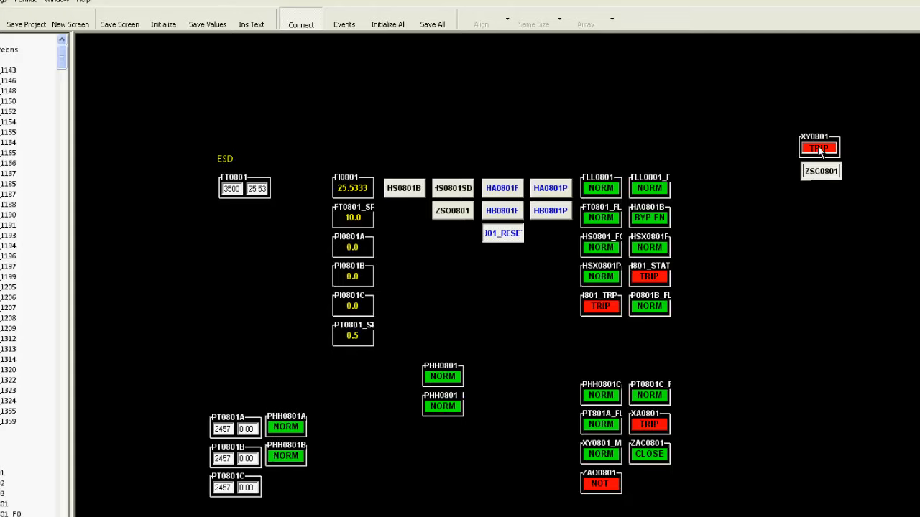
Add an effect to XY0801 that sets tag ZSC0801 to 0 when true and 1 when false.
{"action": "right_click", "coordinate": [820, 150]}
{"action": "left_click", "coordinate": [842, 196]}
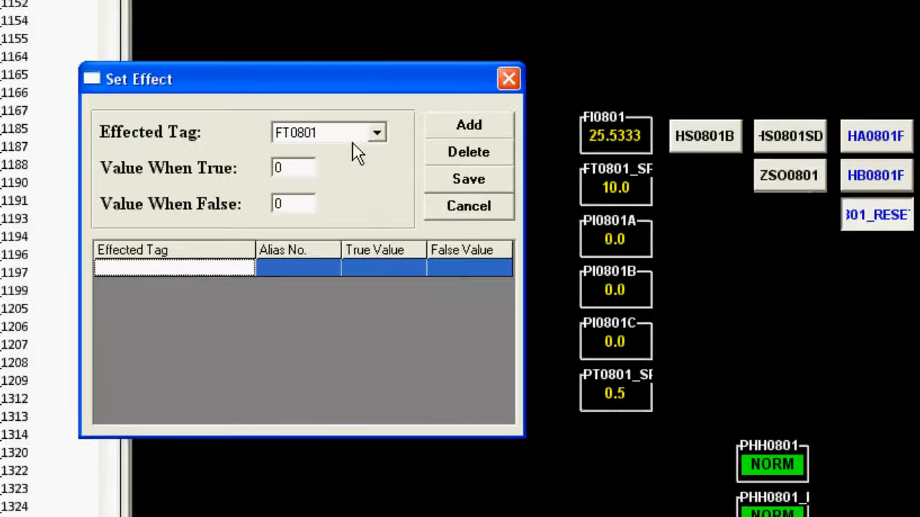
{"action": "left_click", "coordinate": [377, 132]}
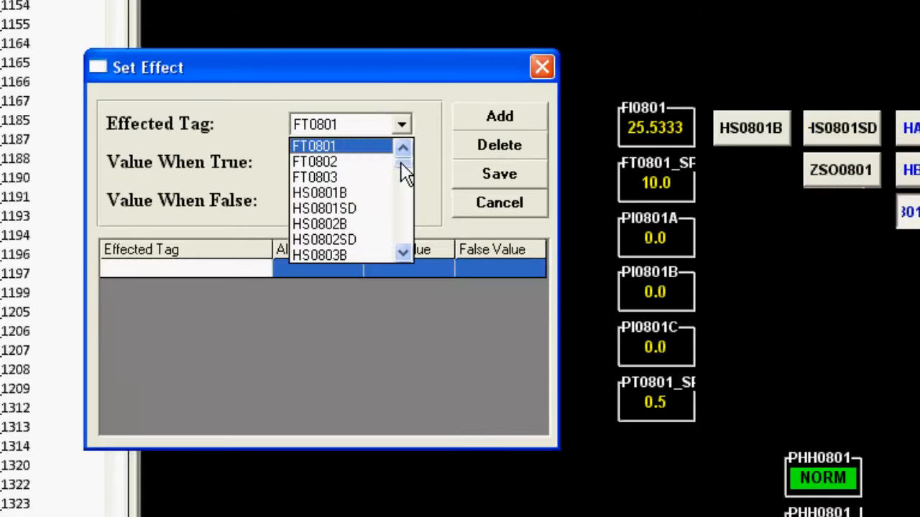
{"action": "left_click_drag", "start_coordinate": [400, 162], "coordinate": [401, 245]}
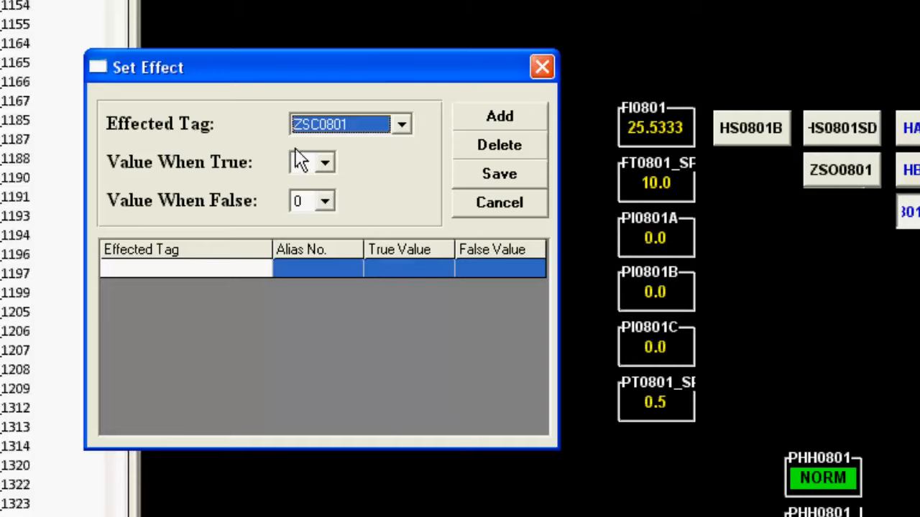
{"action": "left_click", "coordinate": [326, 164]}
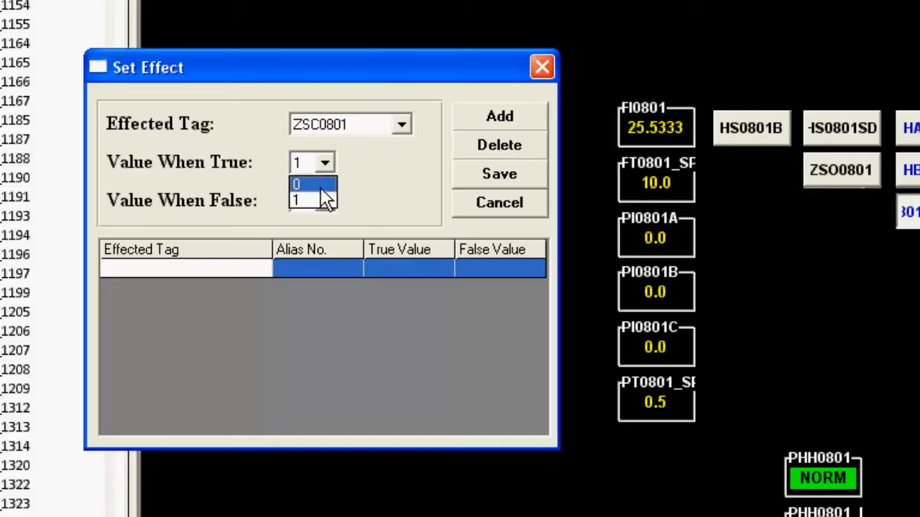
{"action": "left_click", "coordinate": [321, 187]}
{"action": "key", "text": "Tab"}
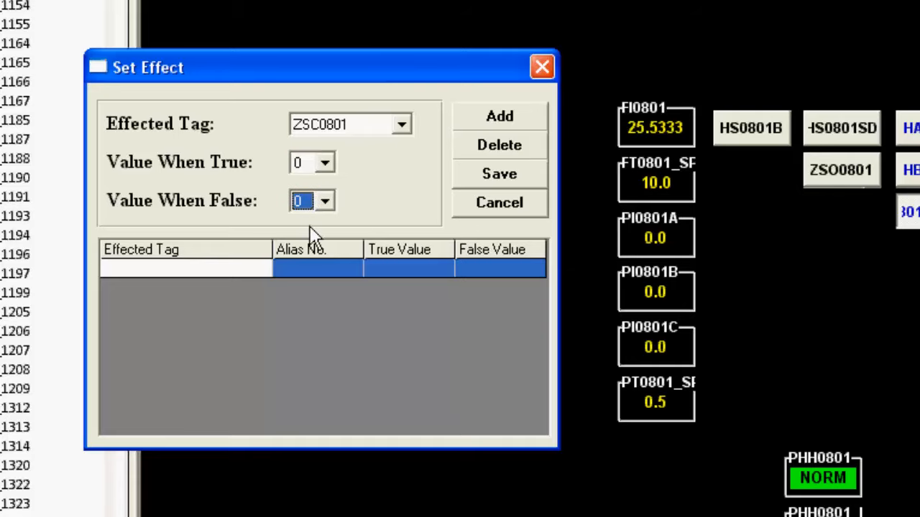
{"action": "left_click", "coordinate": [312, 204]}
{"action": "left_click", "coordinate": [307, 241]}
{"action": "left_click", "coordinate": [511, 118]}
Save the XY0801 effect and save the project as Sample in the Sample folder.
{"action": "left_click", "coordinate": [507, 175]}
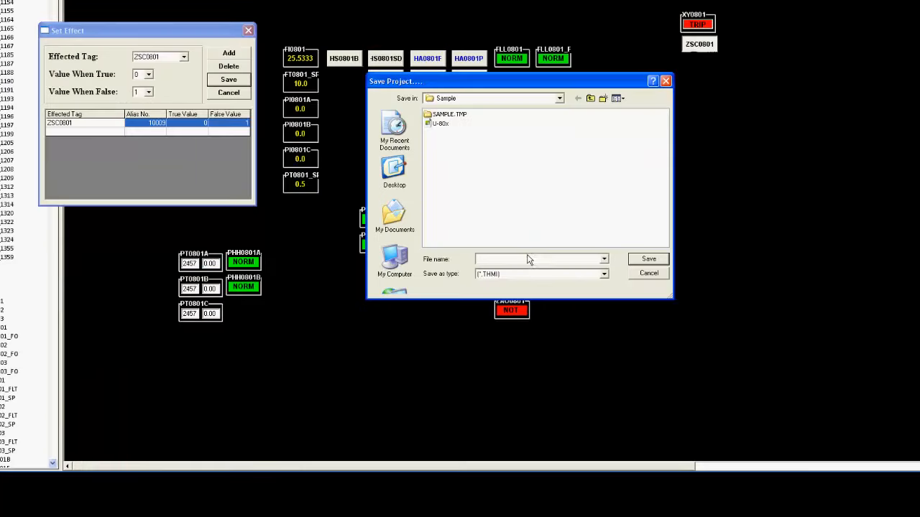
{"action": "type", "text": "Sample"}
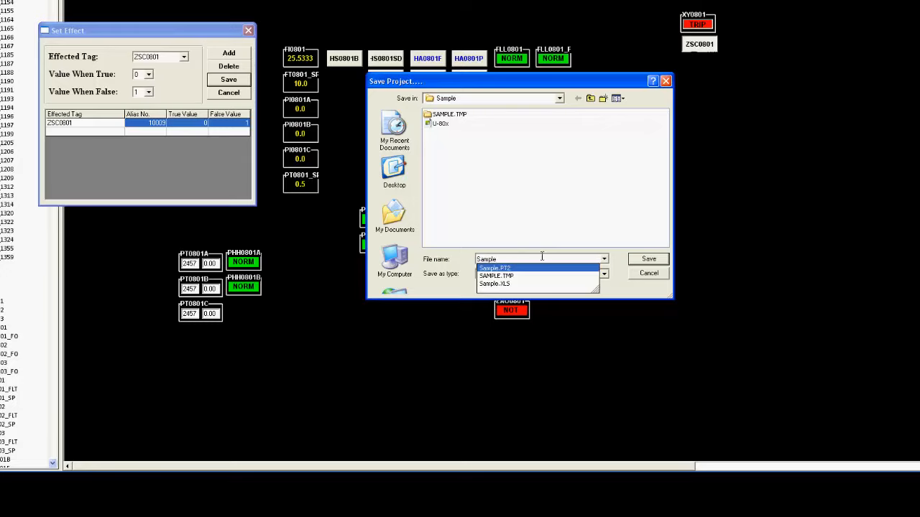
{"action": "key", "text": "Return"}
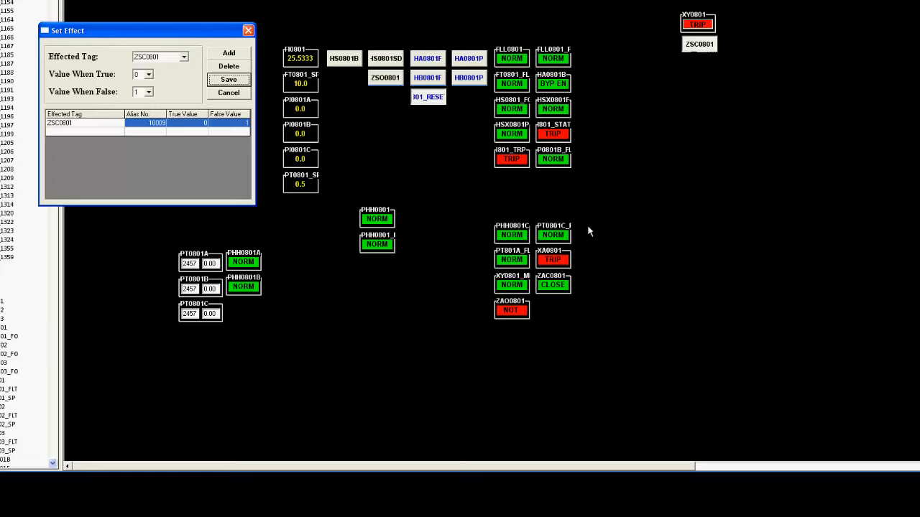
{"action": "key", "text": "Return"}
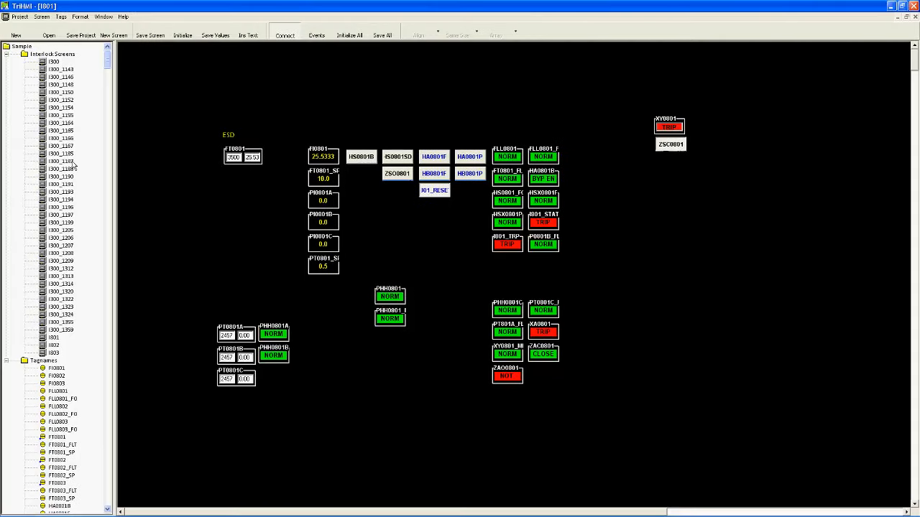
Open the I300_1146 interlock screen and tile it vertically alongside the I801 screen.
{"action": "left_click", "coordinate": [66, 78]}
{"action": "double_click", "coordinate": [68, 78]}
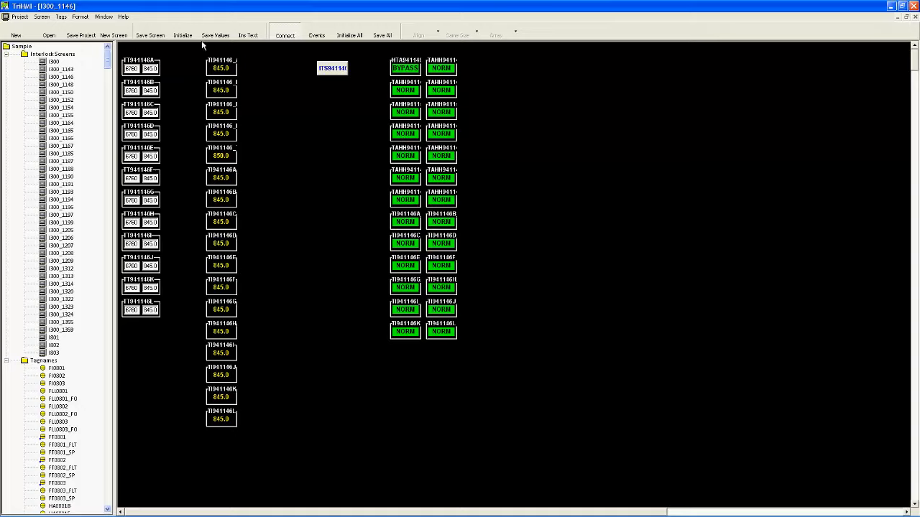
{"action": "left_click", "coordinate": [103, 18]}
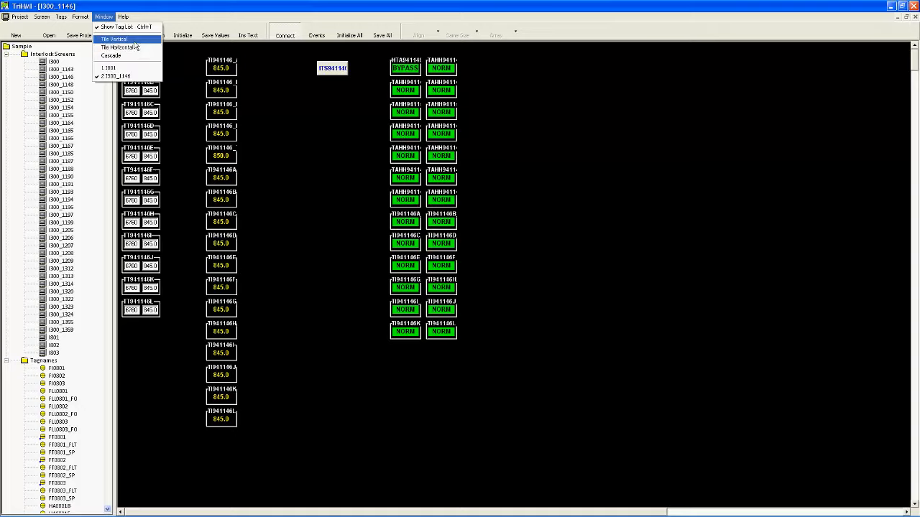
{"action": "left_click", "coordinate": [134, 40]}
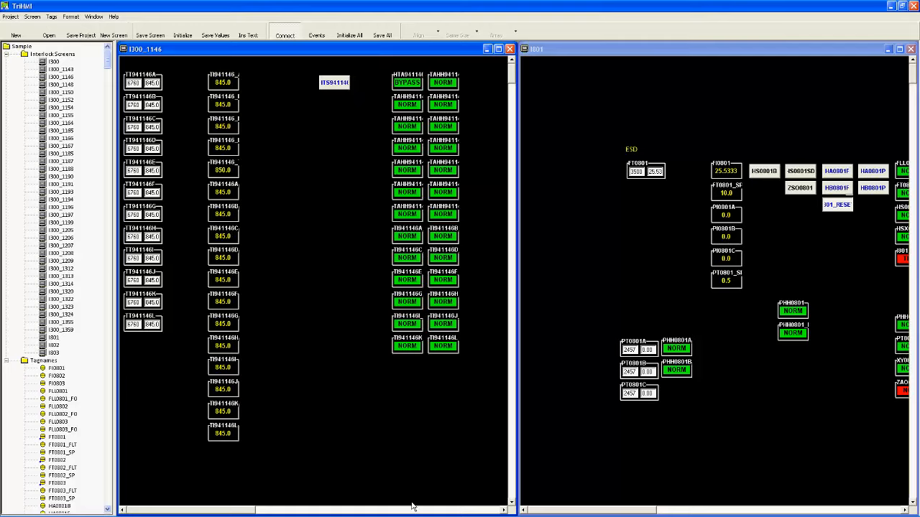
Switch to the TriHMI folder in Windows Explorer, open its Sample folder and select the saved Sample TriHMI project file.
{"action": "mouse_move", "coordinate": [152, 513]}
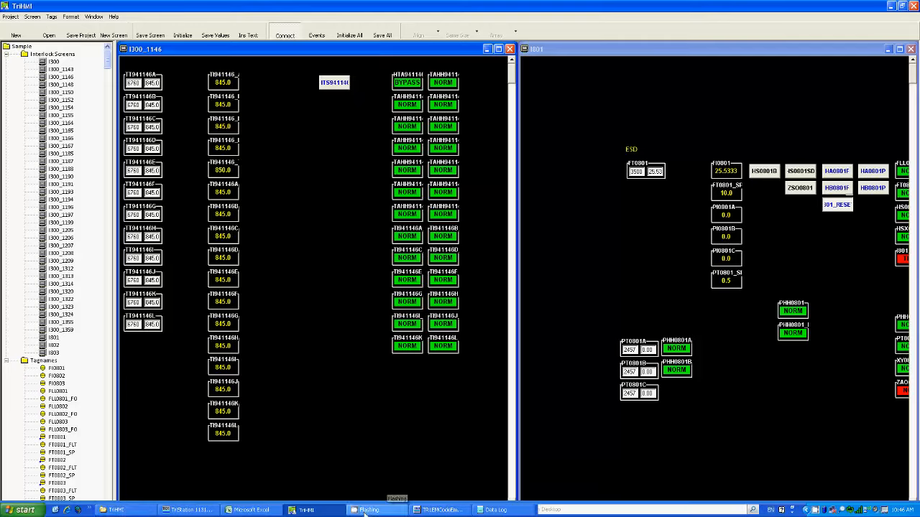
{"action": "left_click", "coordinate": [151, 513]}
{"action": "double_click", "coordinate": [123, 86]}
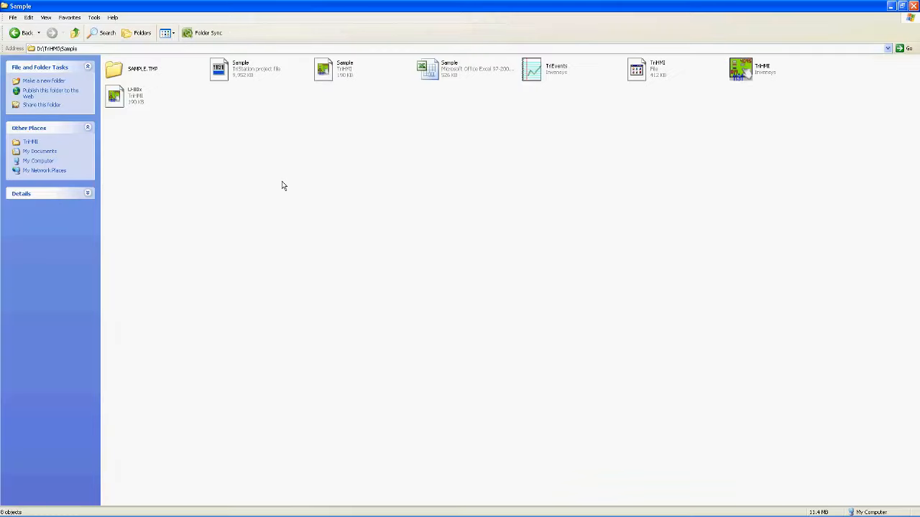
{"action": "left_click", "coordinate": [345, 79]}
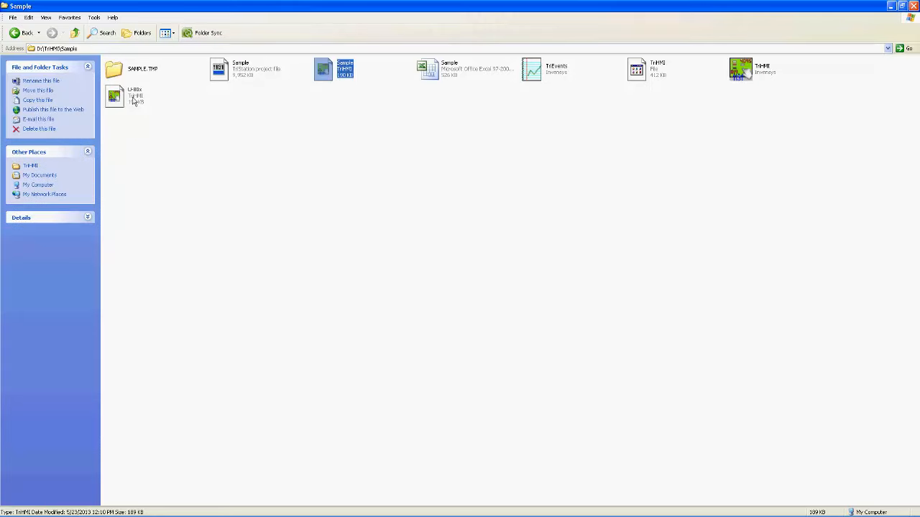
Open the U-80x project file in a second TriHMI window, and return to the window with the Sample project.
{"action": "left_click", "coordinate": [134, 96]}
{"action": "key", "text": "F2"}
{"action": "left_click", "coordinate": [112, 97]}
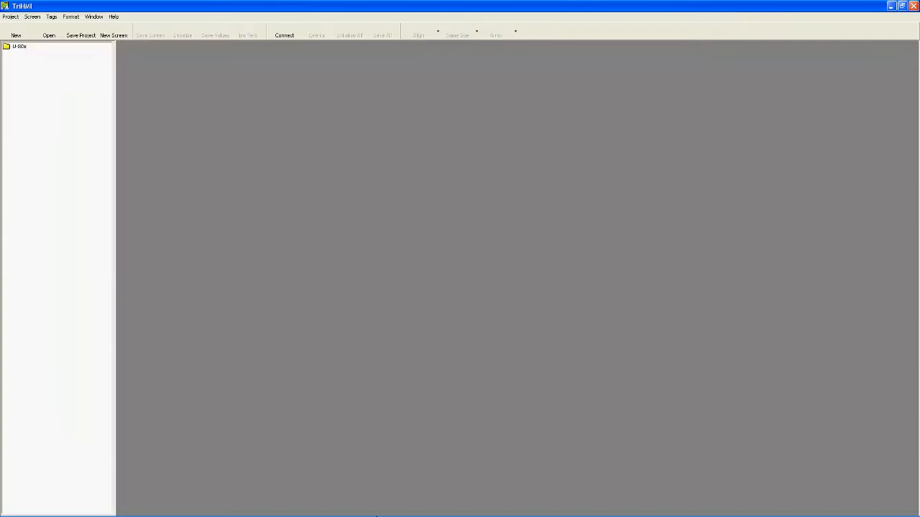
{"action": "mouse_move", "coordinate": [376, 516]}
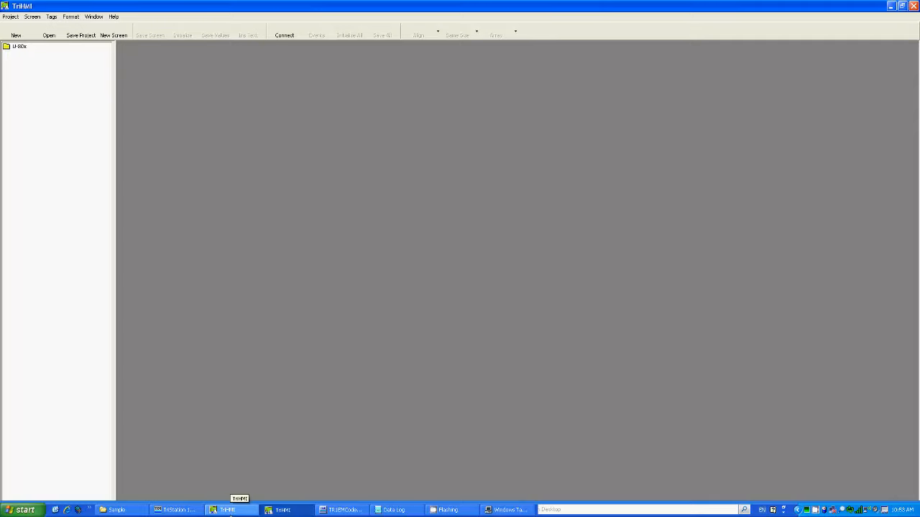
{"action": "left_click", "coordinate": [229, 512]}
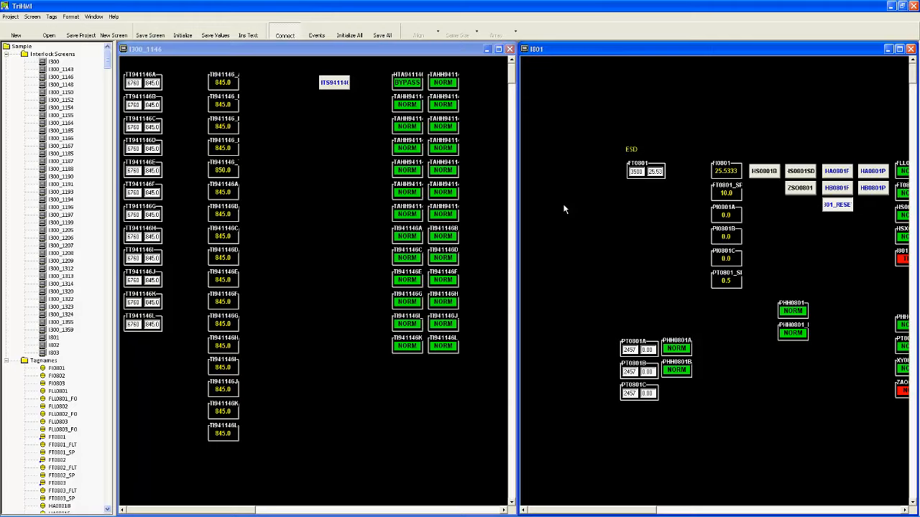